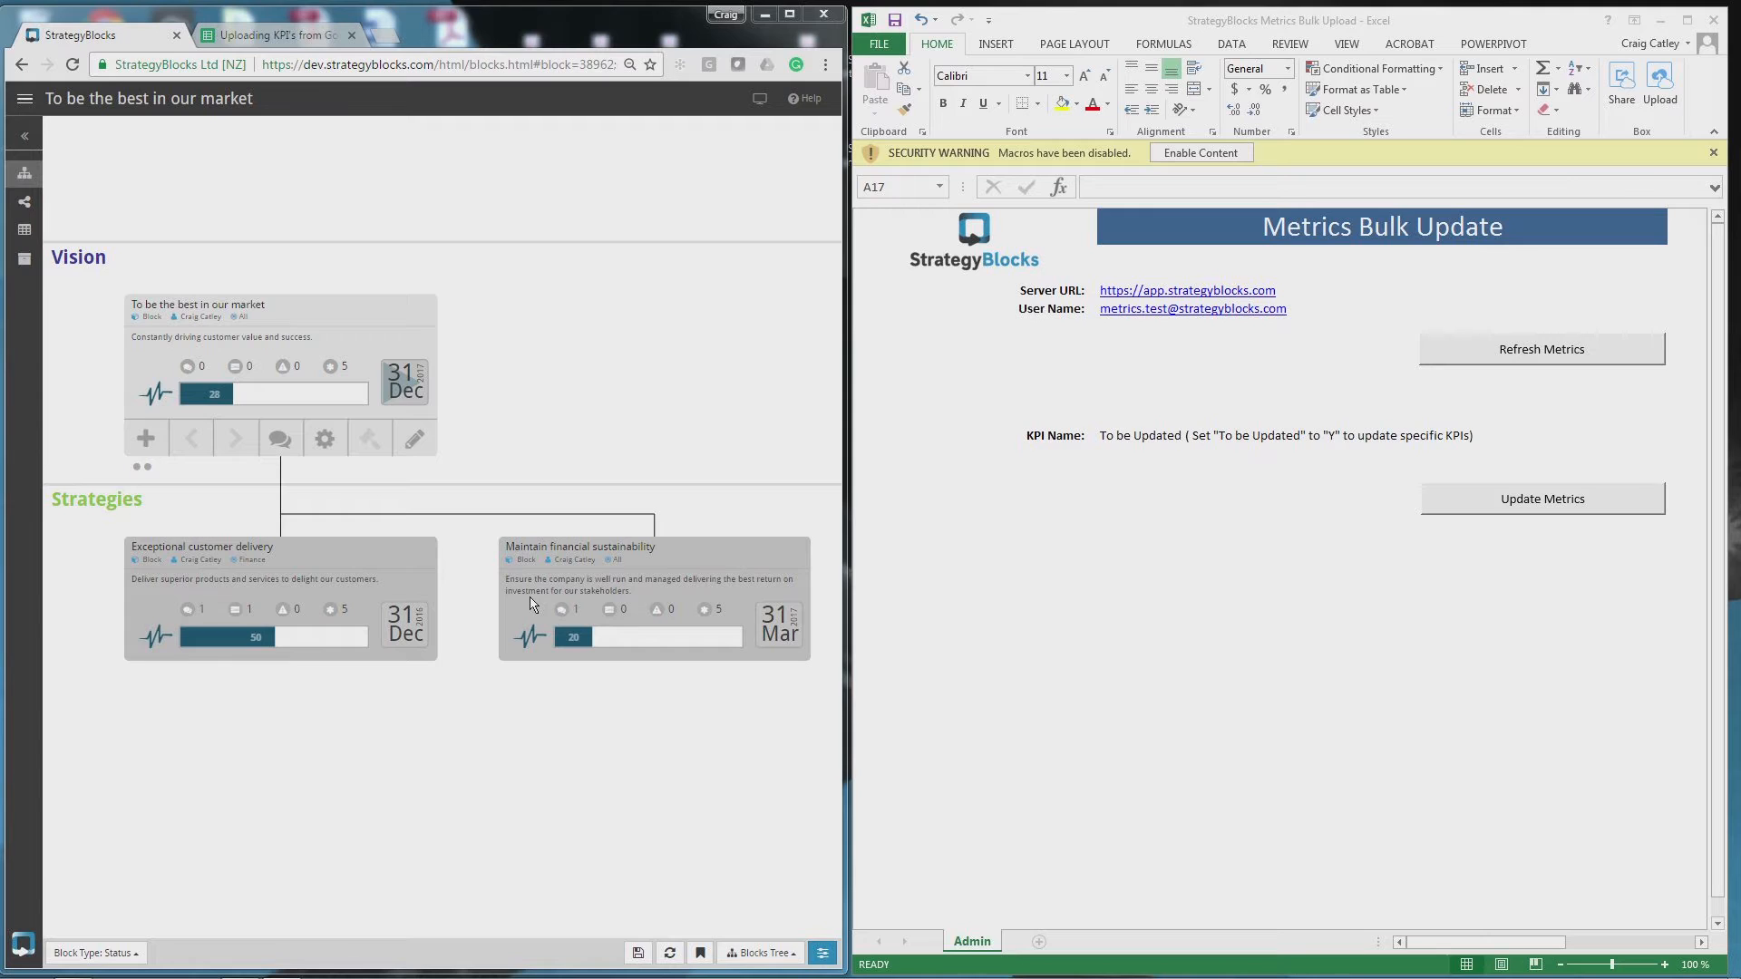
# - Open Monitor > Metrics listing Revenue and Earnings, and enable the Excel workbook's content
pyautogui.click(24, 137)
pyautogui.click(19, 171)
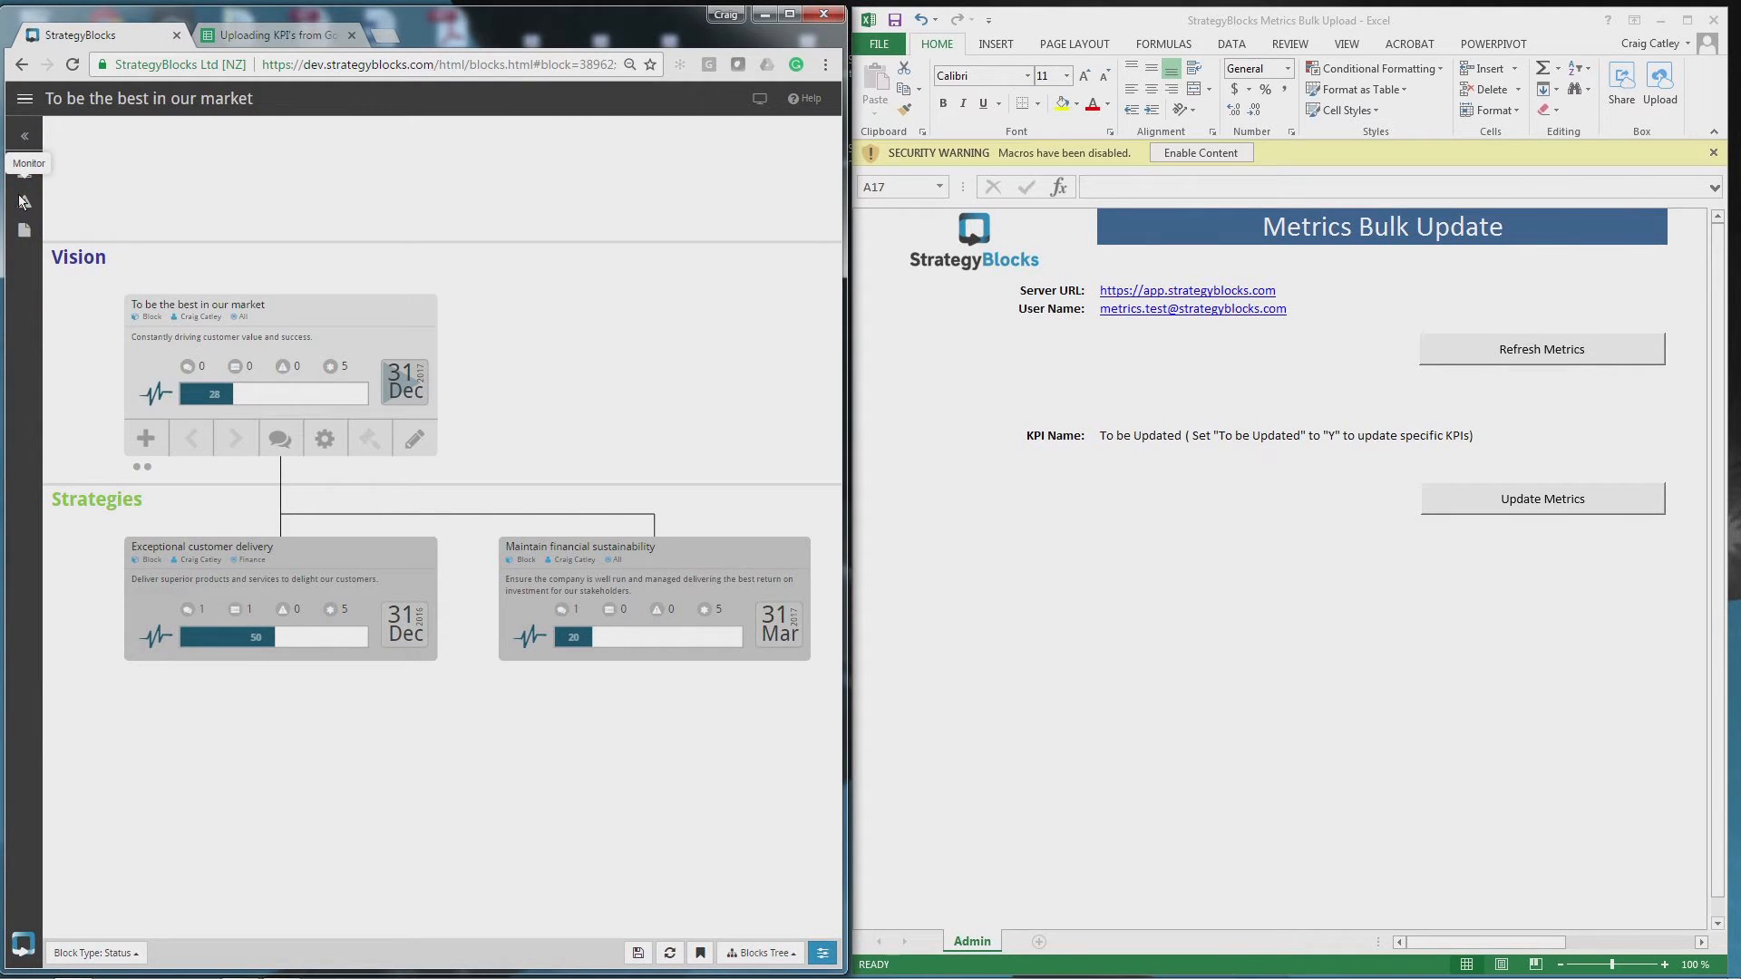
pyautogui.click(24, 172)
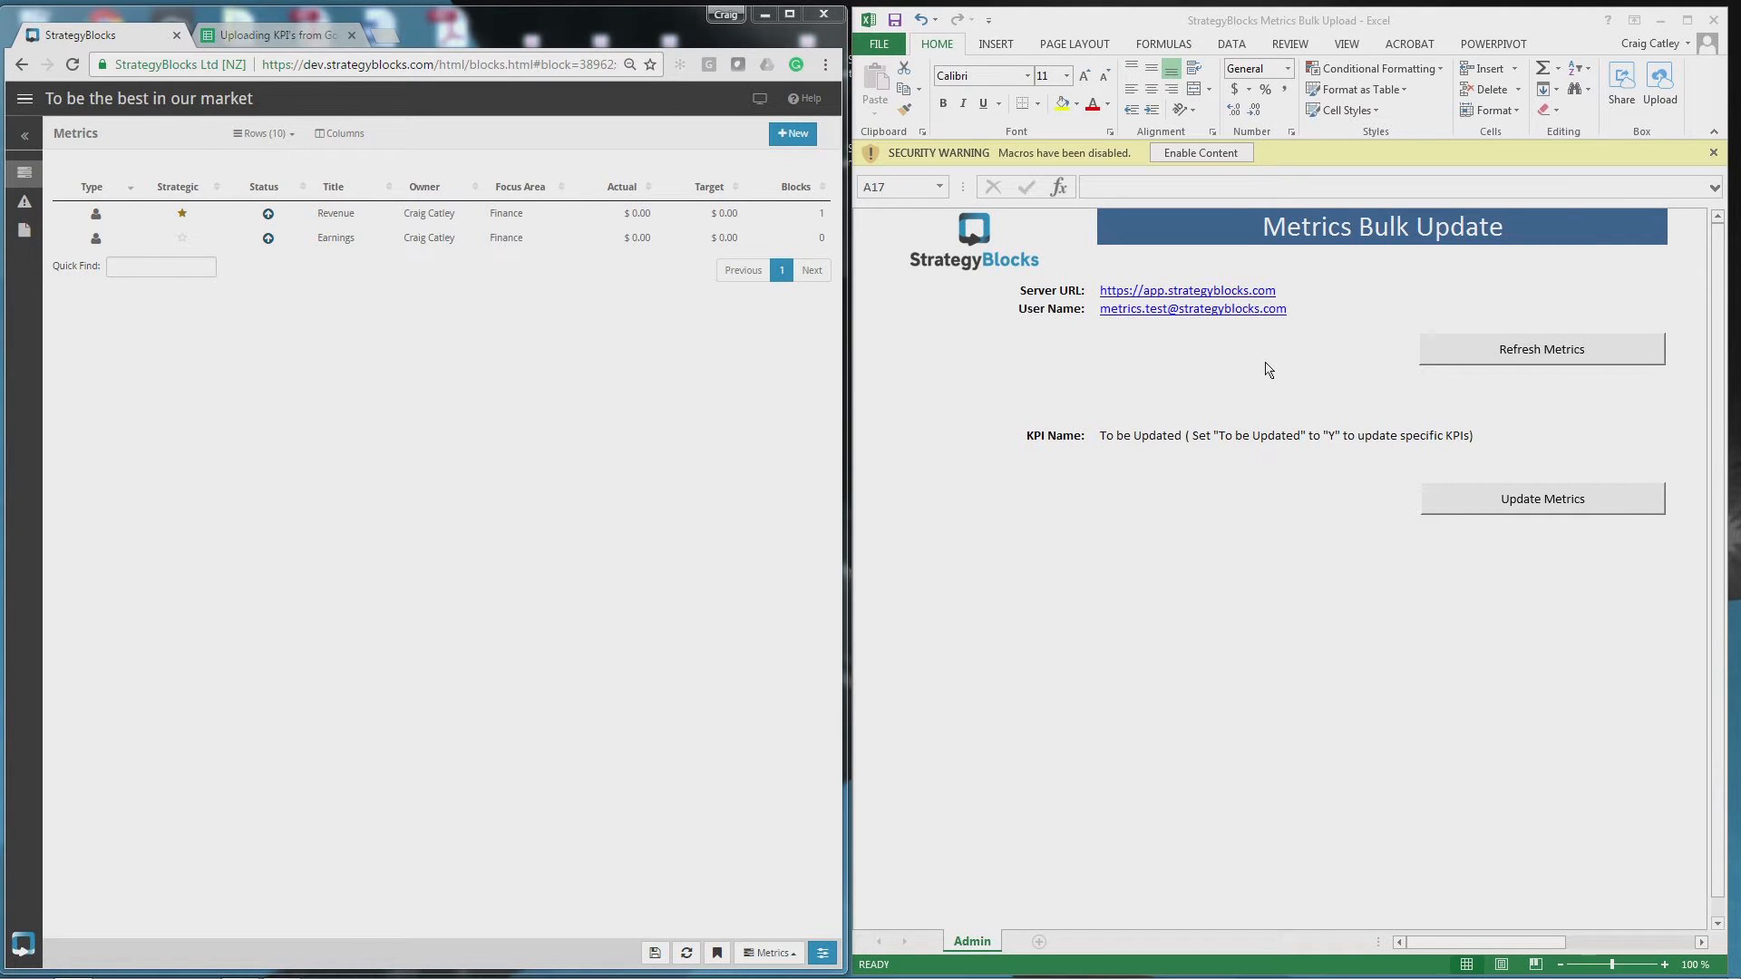
pyautogui.click(1197, 154)
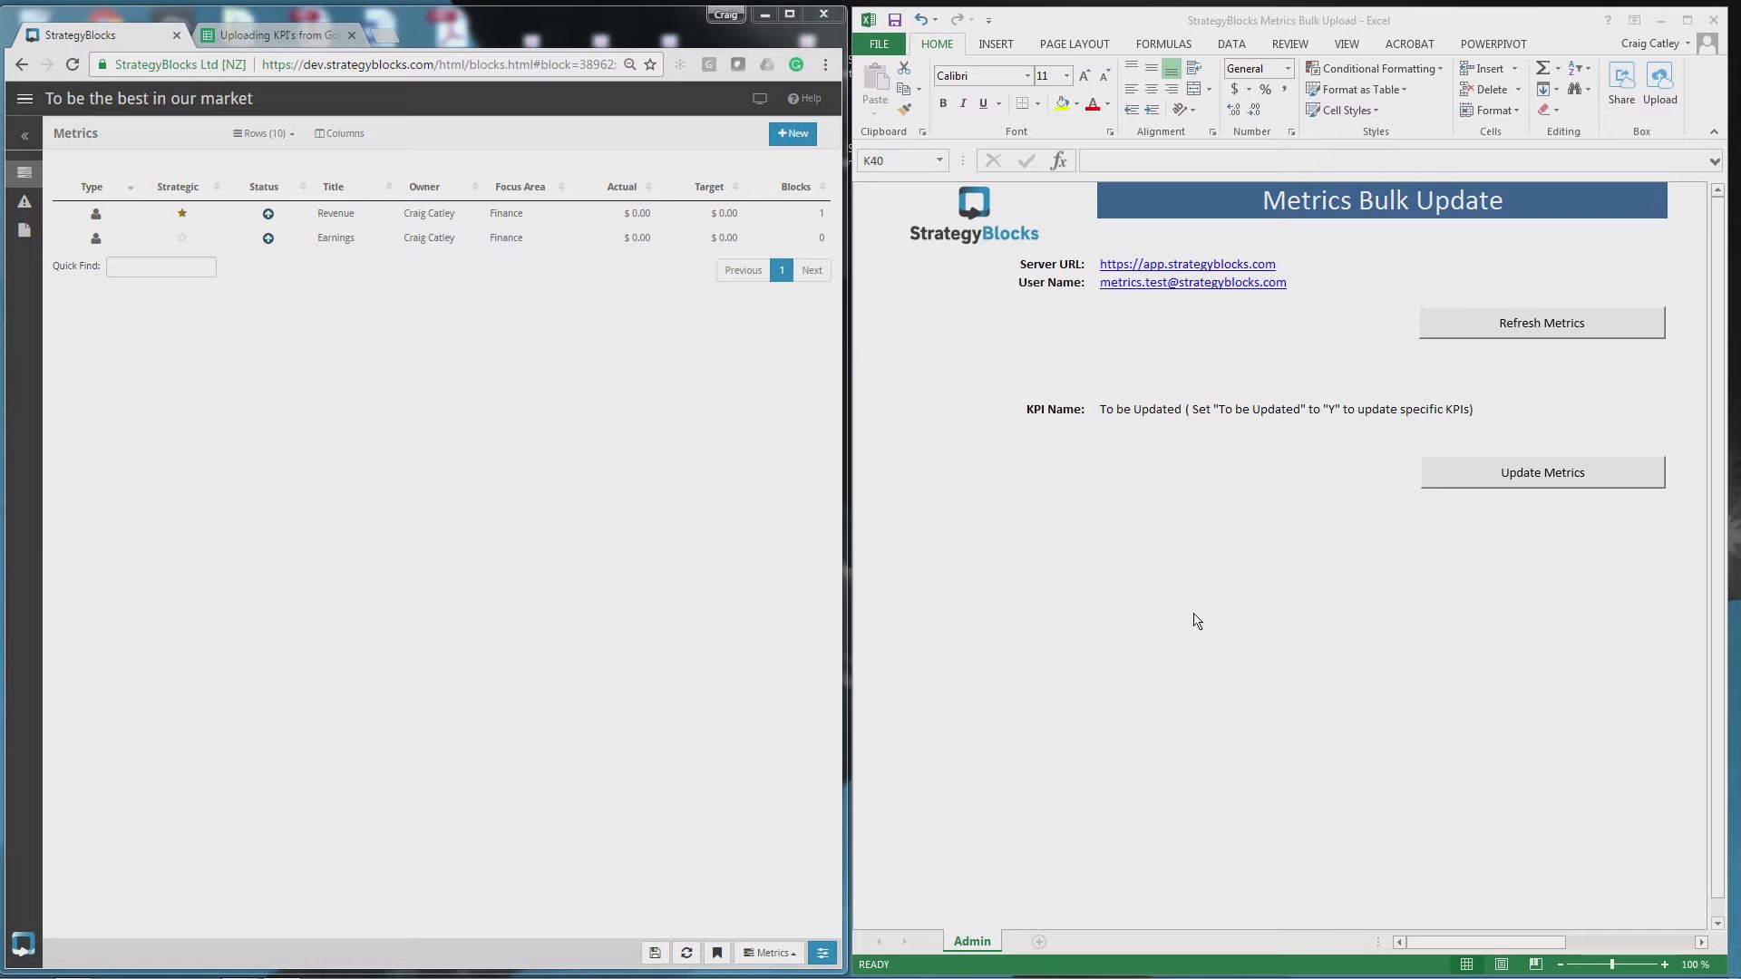
pyautogui.click(1299, 261)
pyautogui.click(1296, 264)
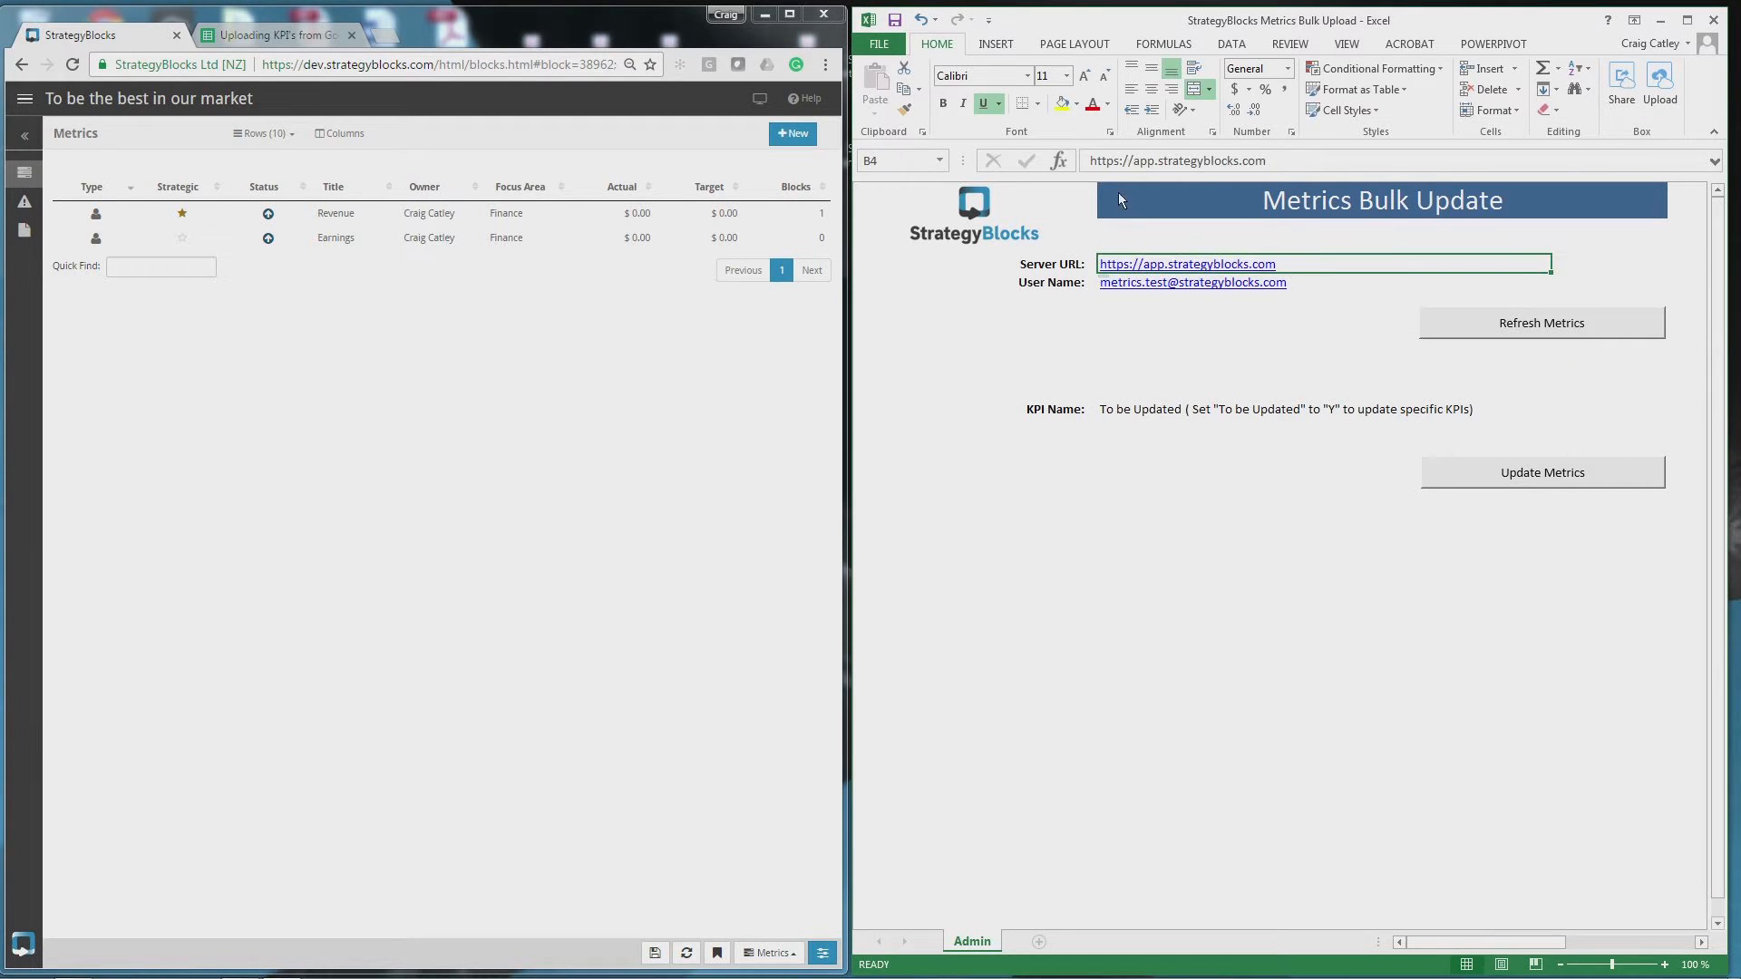
pyautogui.click(1154, 161)
pyautogui.press('BackSpace')
pyautogui.press('BackSpace')
pyautogui.press('BackSpace')
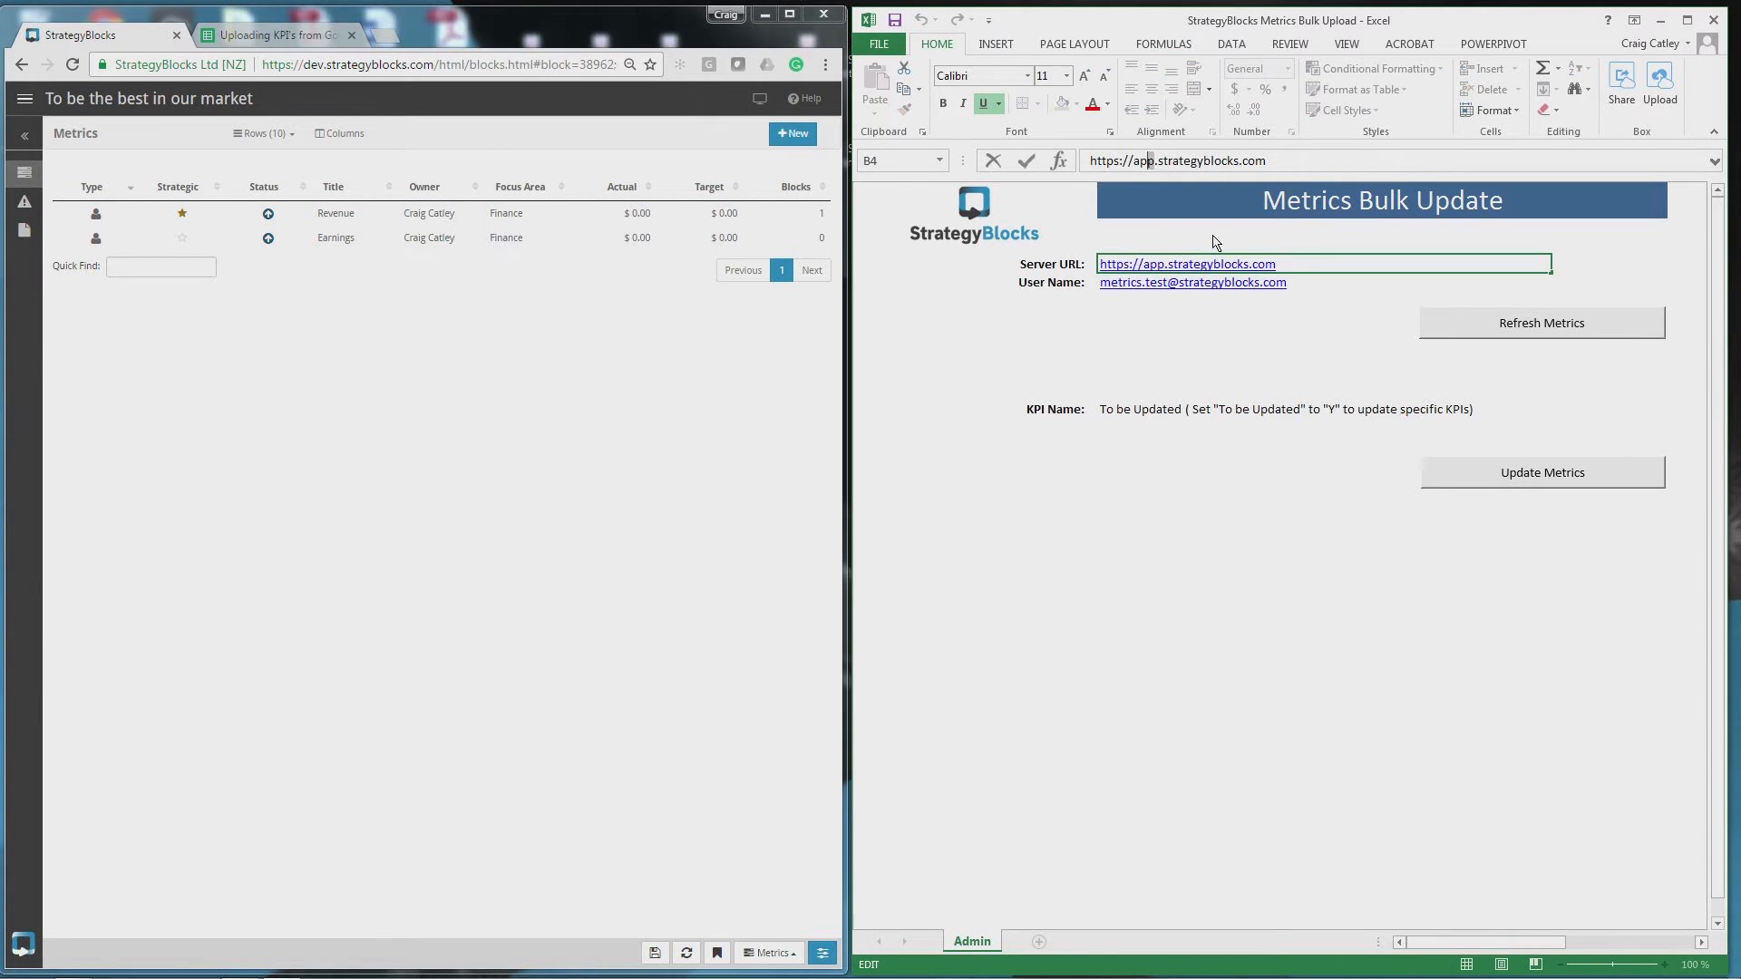
pyautogui.write('dev')
pyautogui.click(1305, 288)
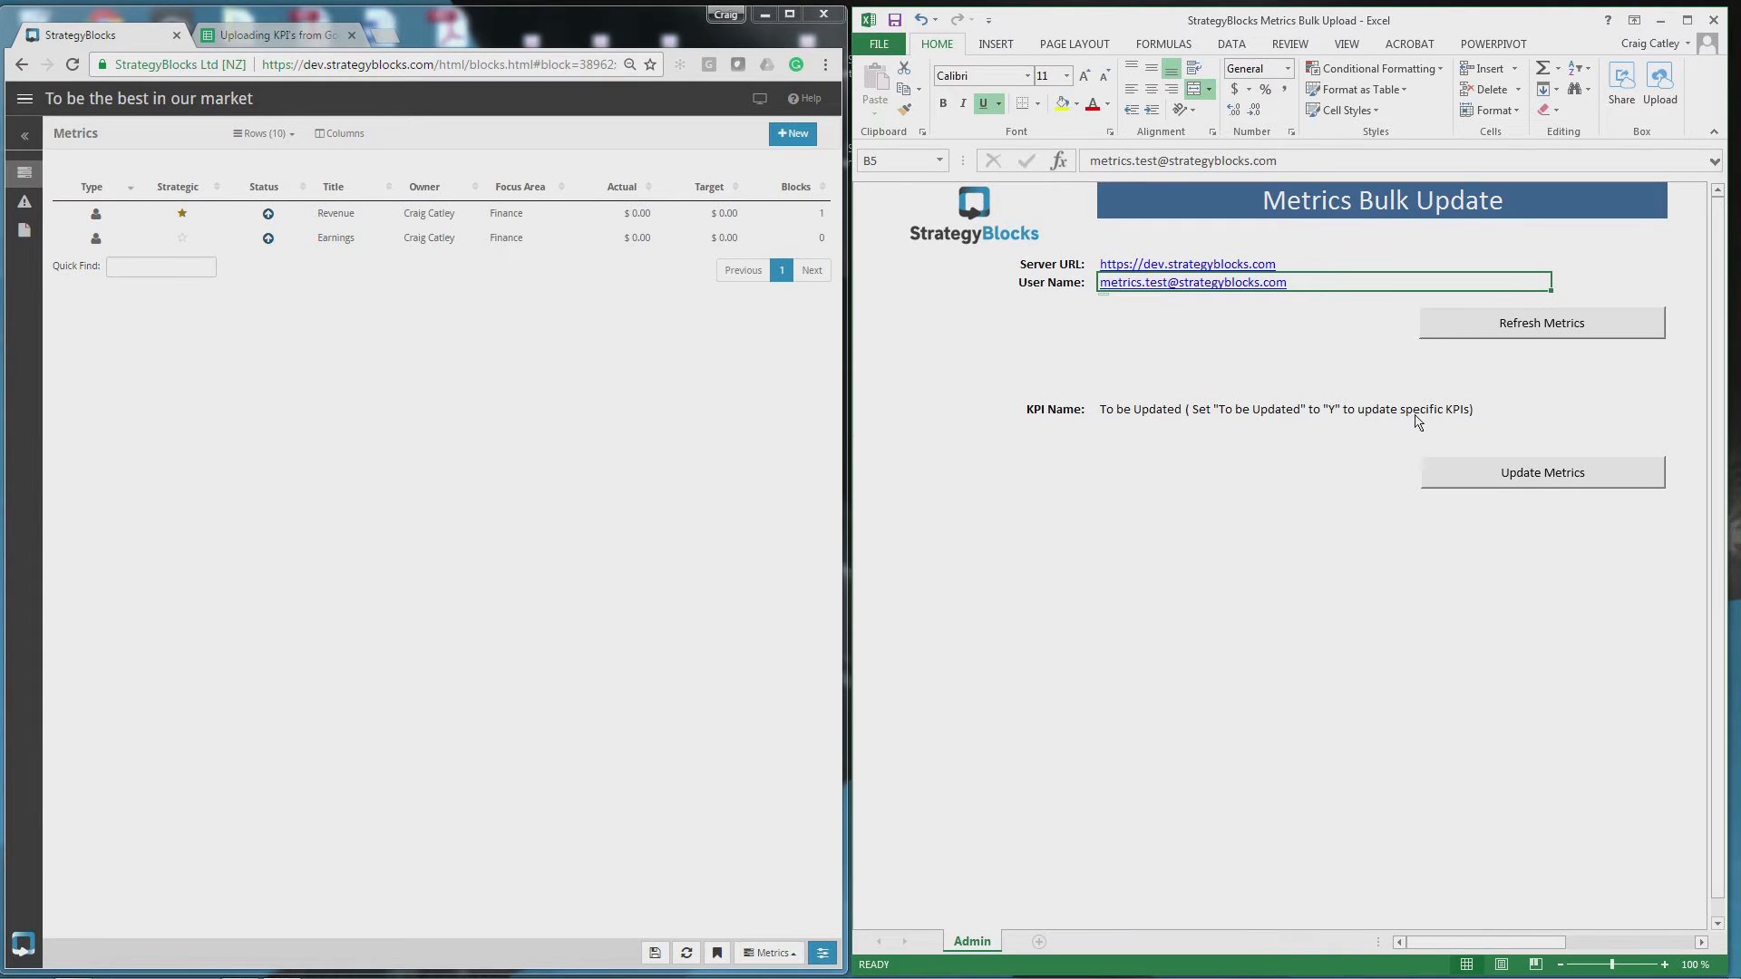
# - Refresh Metrics with the account password to pull in Earnings and Revenue
pyautogui.click(1542, 324)
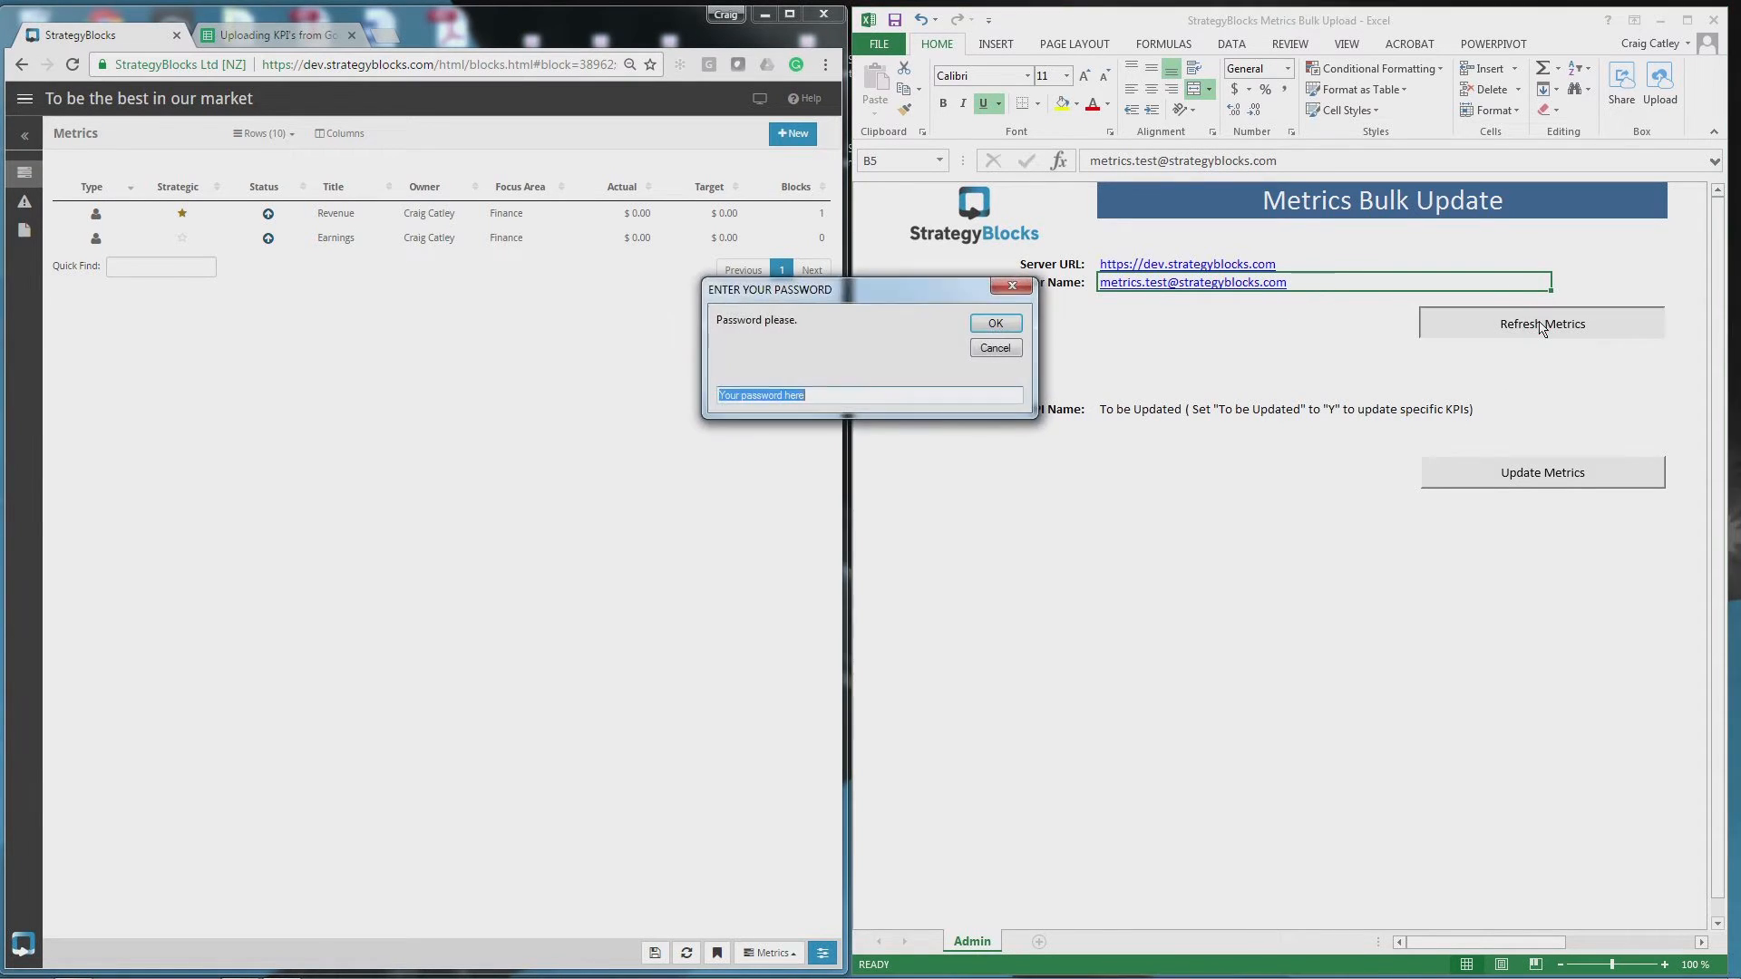
pyautogui.write('1234')
pyautogui.click(997, 323)
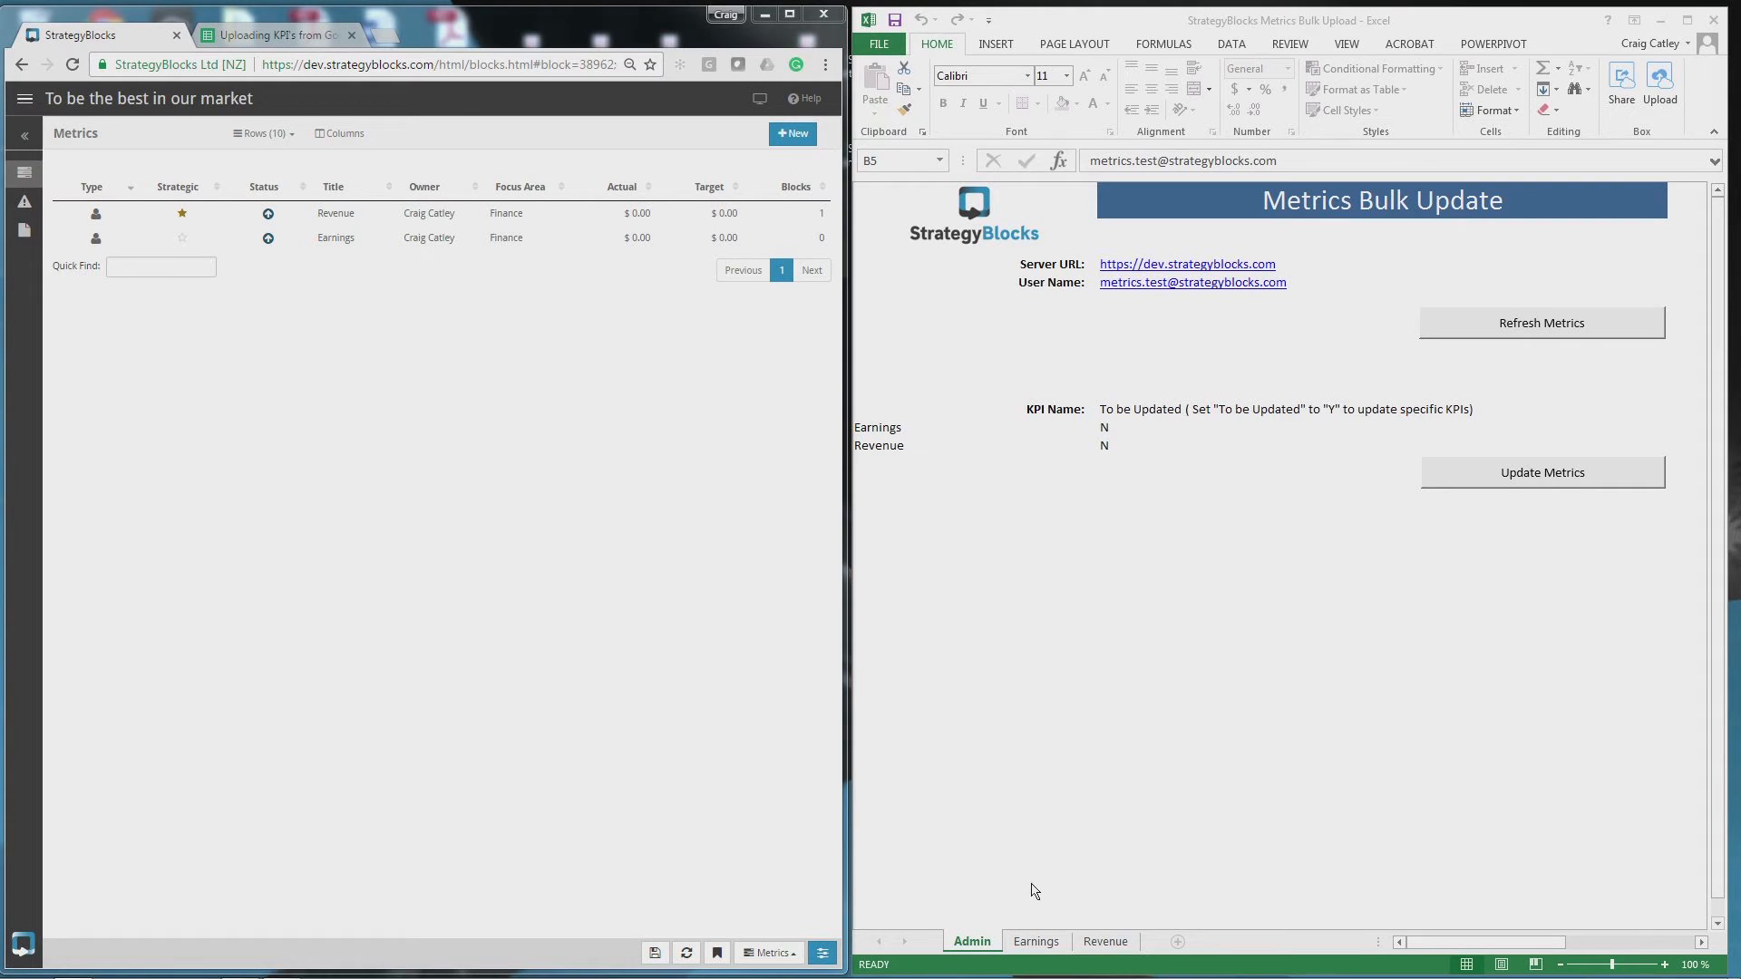
# - On the Earnings sheet, enter dates 1/01/2016, 01/02/2016 and 01/03/2016
pyautogui.click(1036, 939)
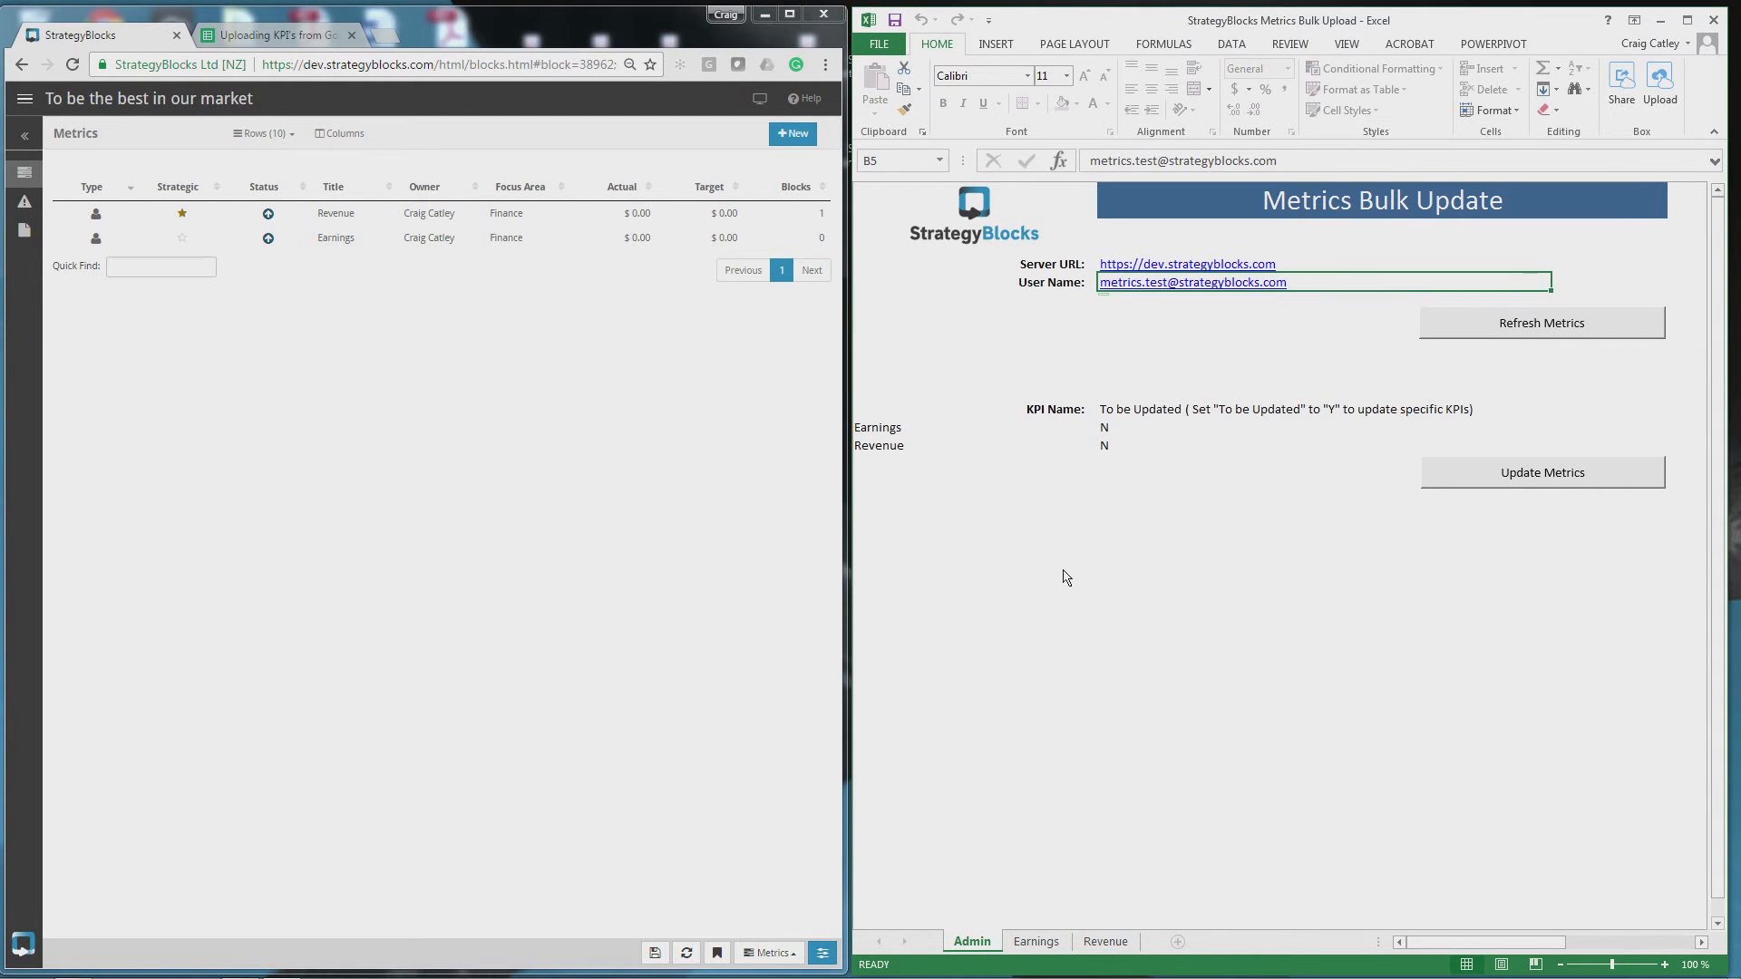
pyautogui.click(1036, 941)
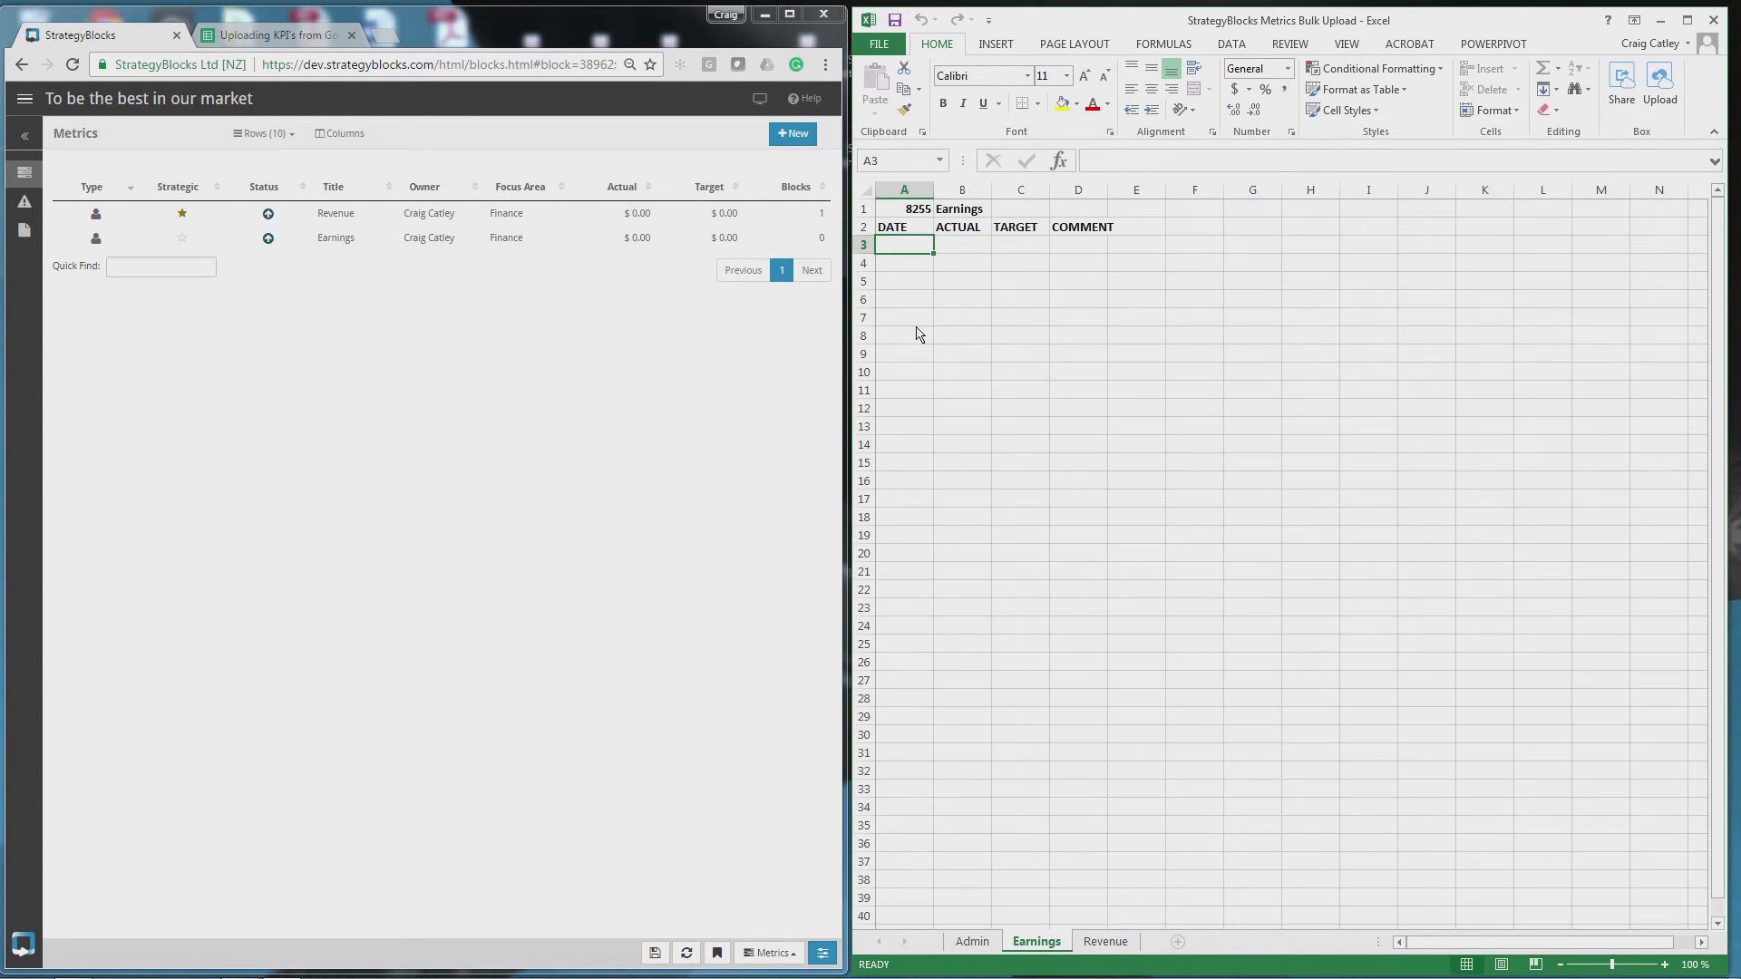
pyautogui.write('1/01/2016')
pyautogui.press('Return')
pyautogui.write('01/02/2016')
pyautogui.press('Return')
pyautogui.write('01/03/2016')
pyautogui.press('Return')
# - Enter Earnings actuals 50, 100 and 200
pyautogui.click(965, 246)
pyautogui.write('50')
pyautogui.press('Return')
pyautogui.write('100')
pyautogui.press('Return')
pyautogui.write('200')
pyautogui.press('Up')
pyautogui.press('Up')
# - Enter targets 200 and 250 and the comment 'up', then go back to Admin
pyautogui.press('Right')
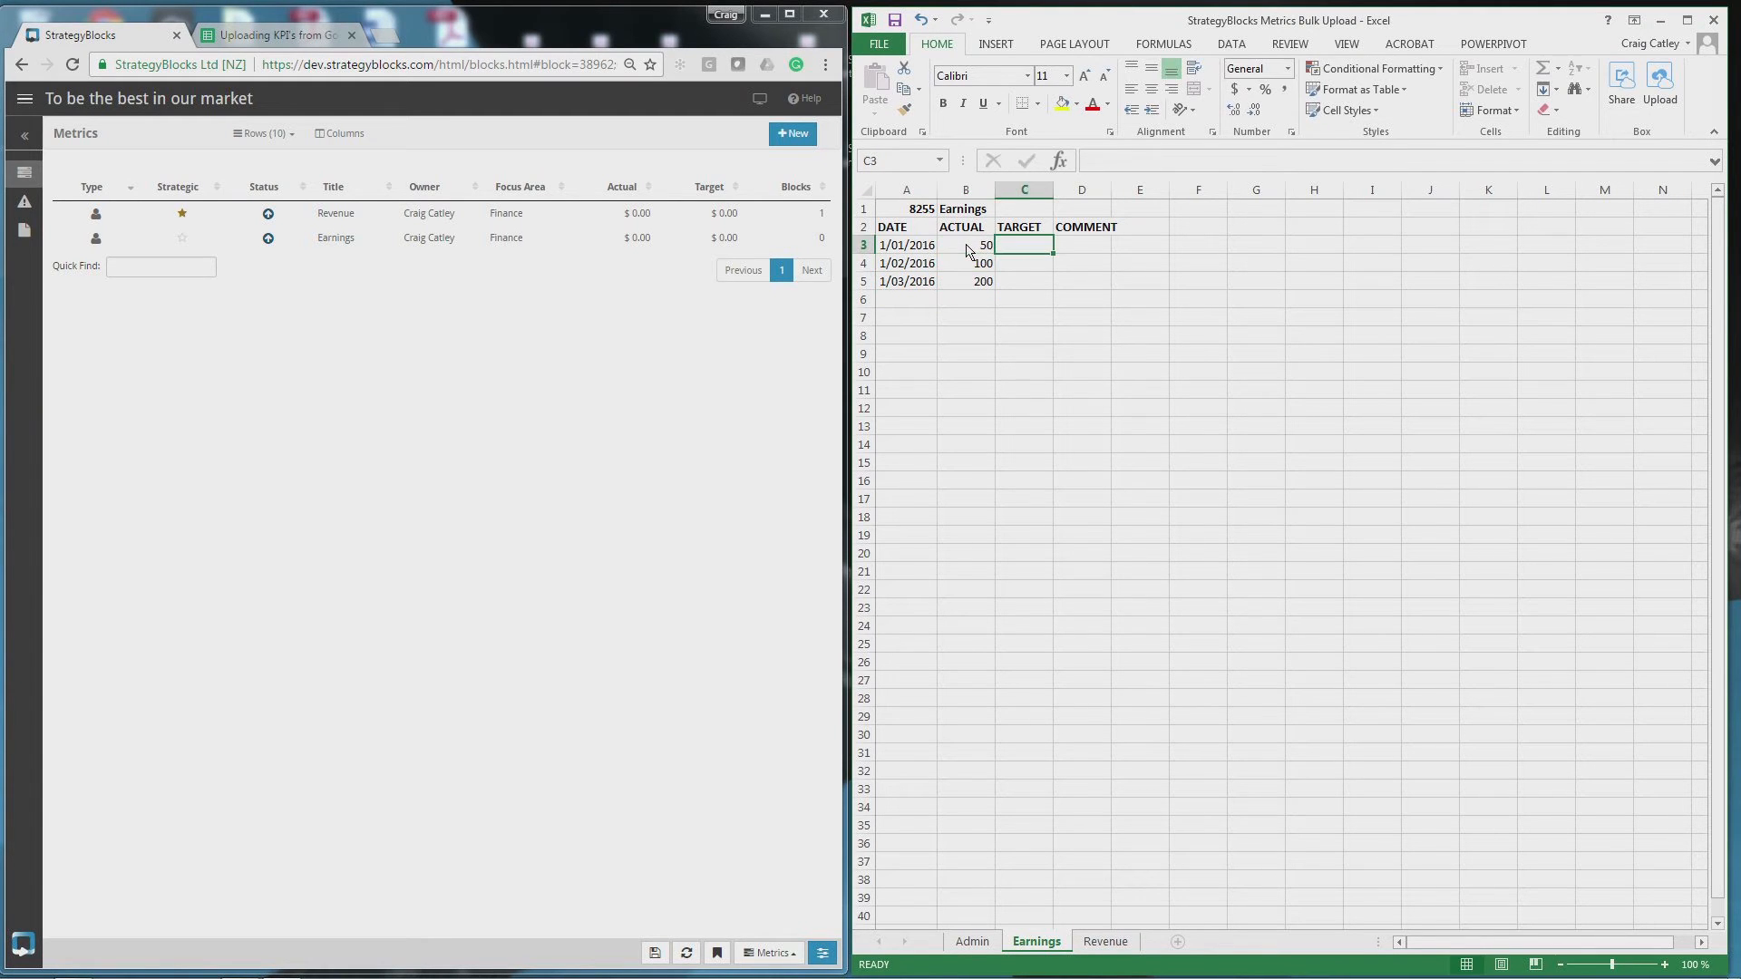
pyautogui.write('200')
pyautogui.press('Return')
pyautogui.press('Return')
pyautogui.write('250')
pyautogui.press('Return')
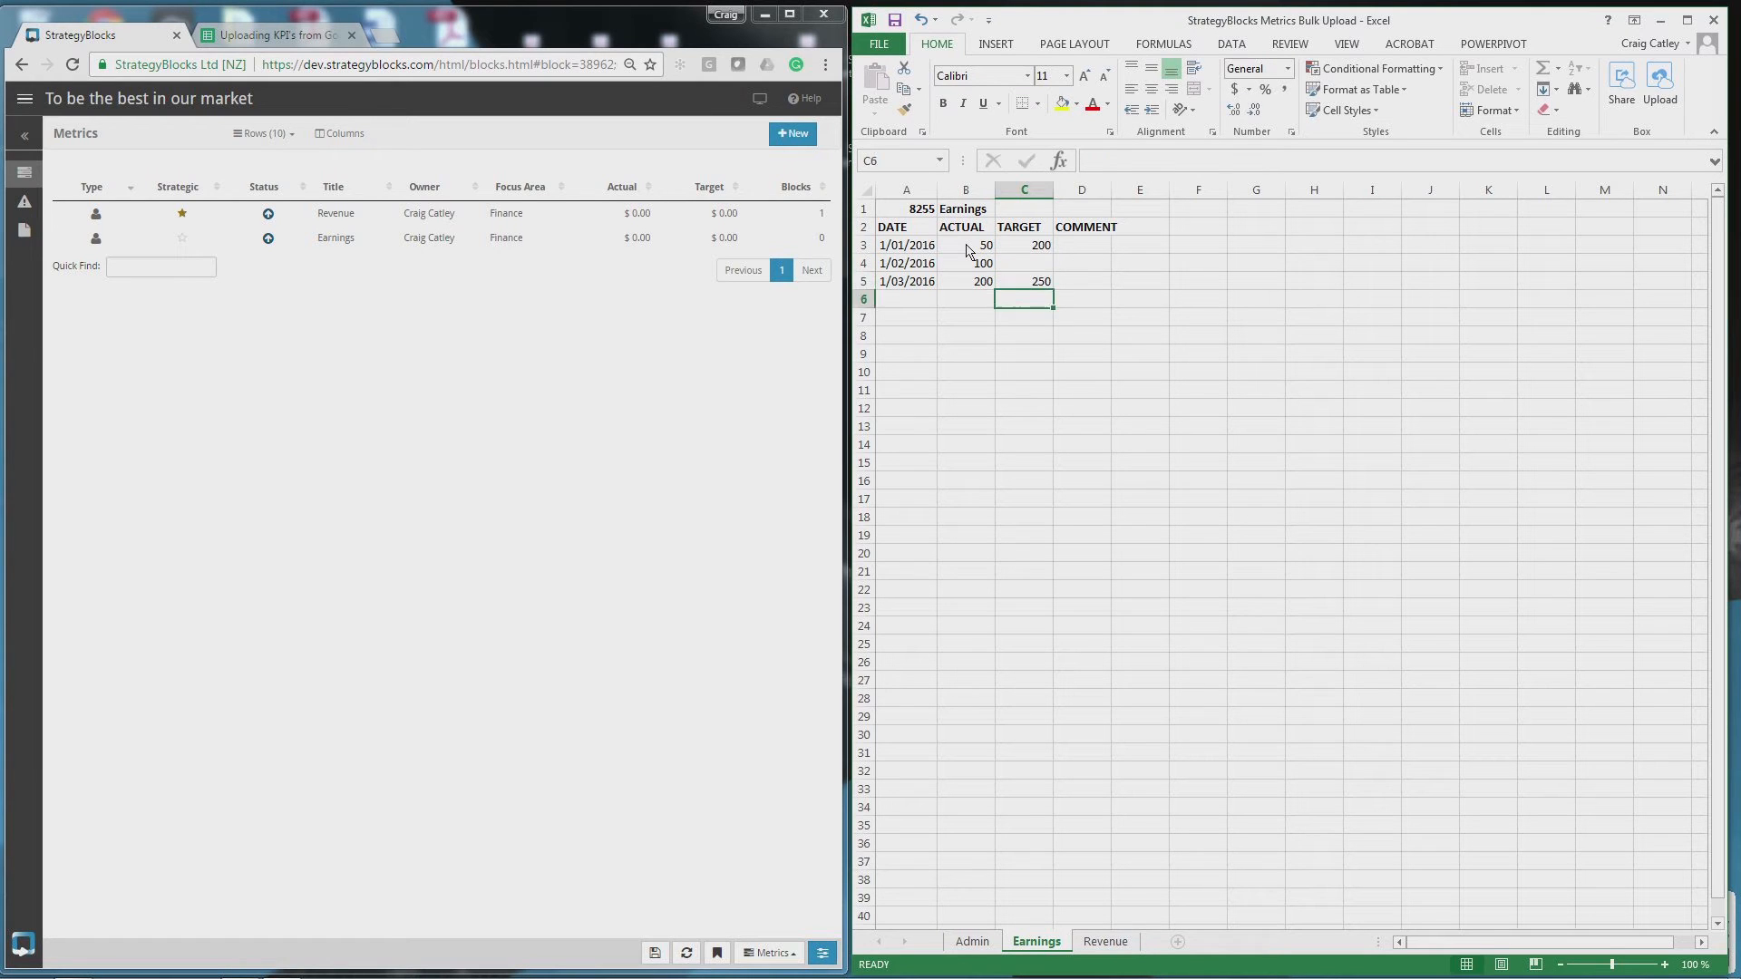
pyautogui.press('Up')
pyautogui.press('Right')
pyautogui.write('up')
pyautogui.press('Return')
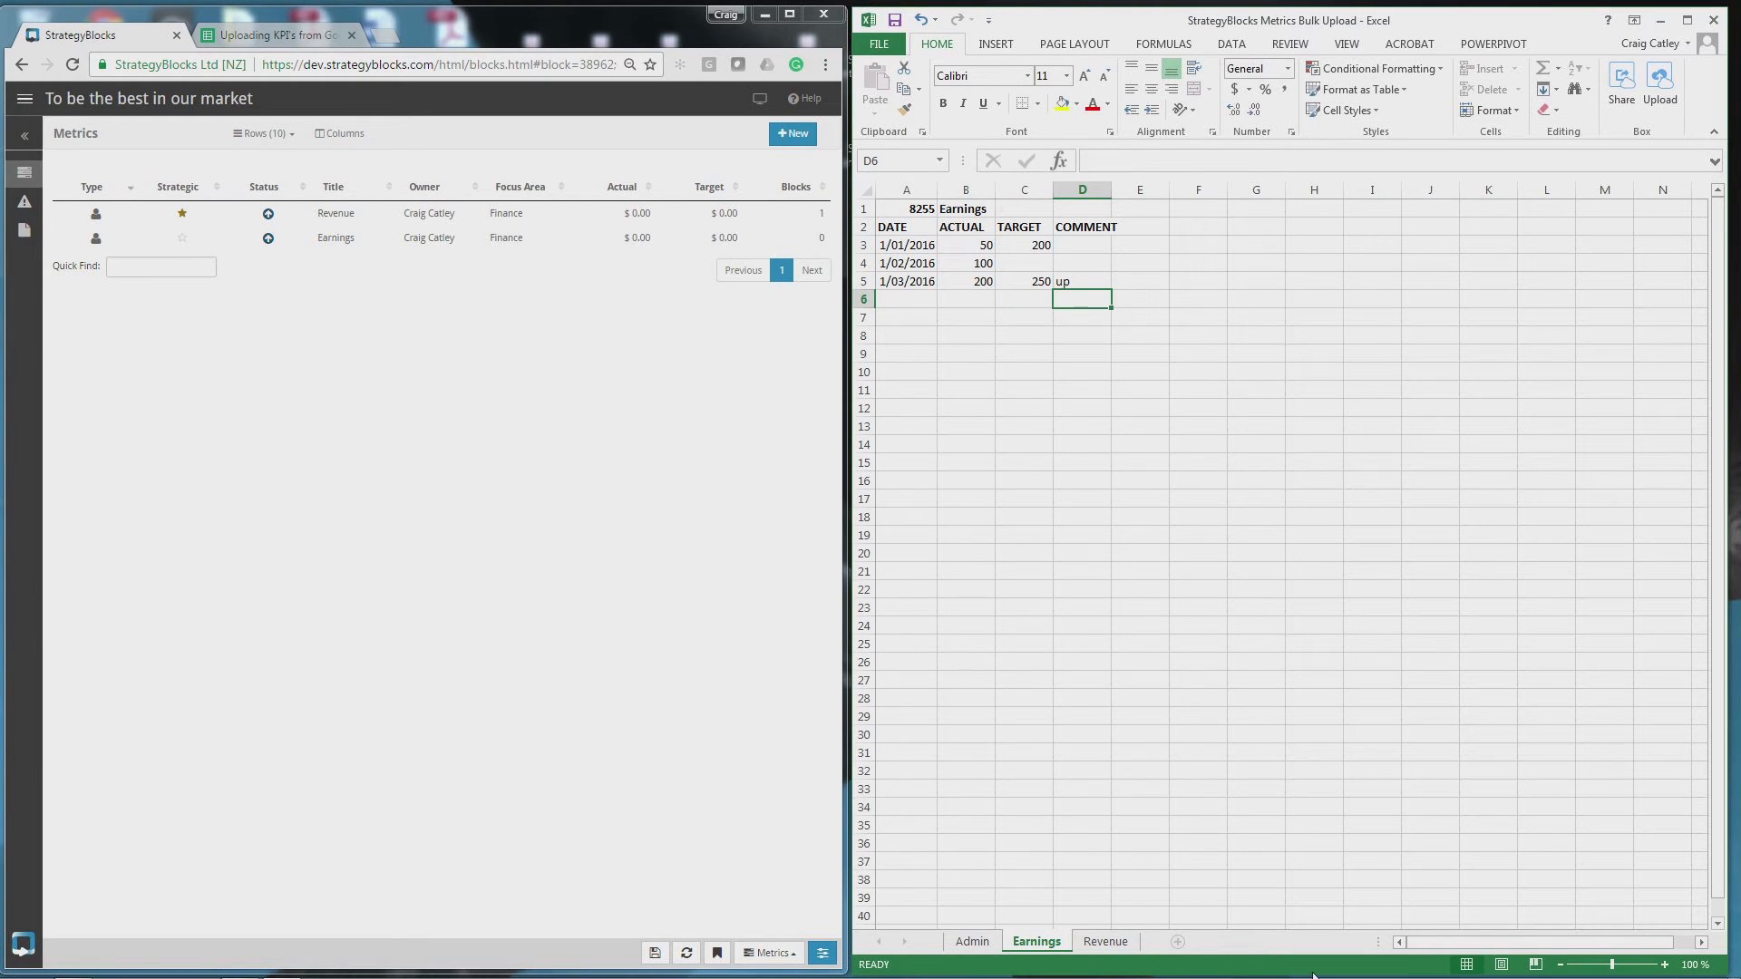
pyautogui.click(972, 942)
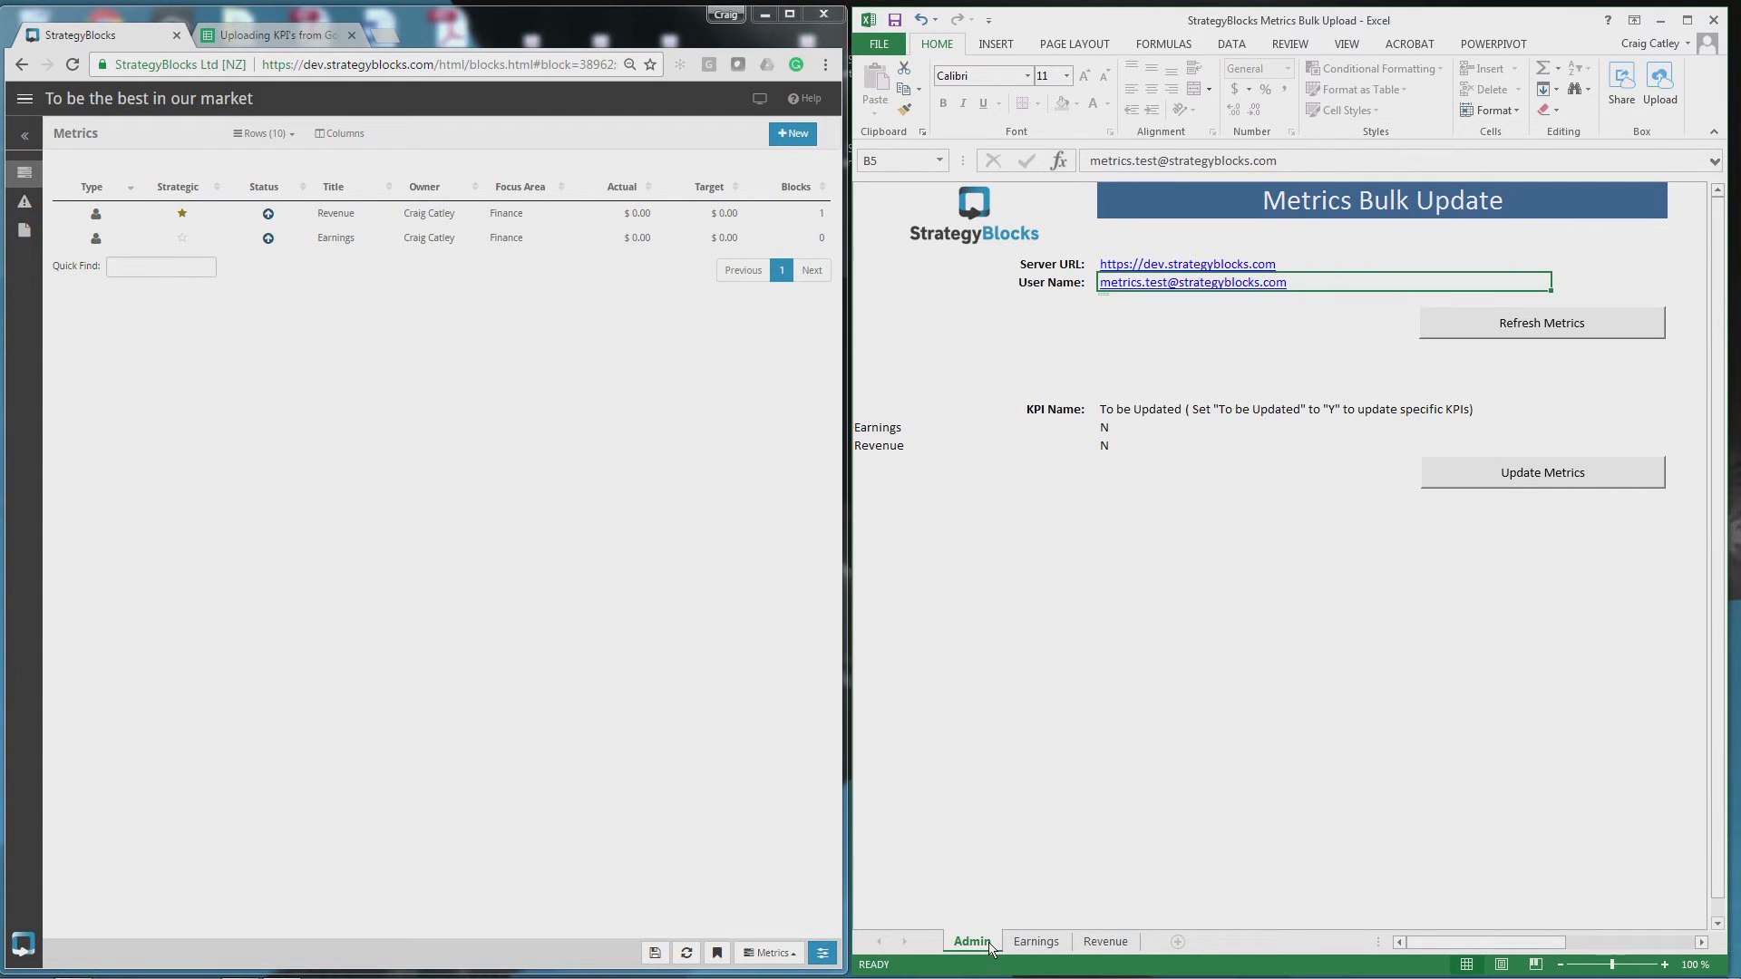
# - Set Earnings' update flag in B13 to Y and run Update Metrics with the password
pyautogui.click(1104, 428)
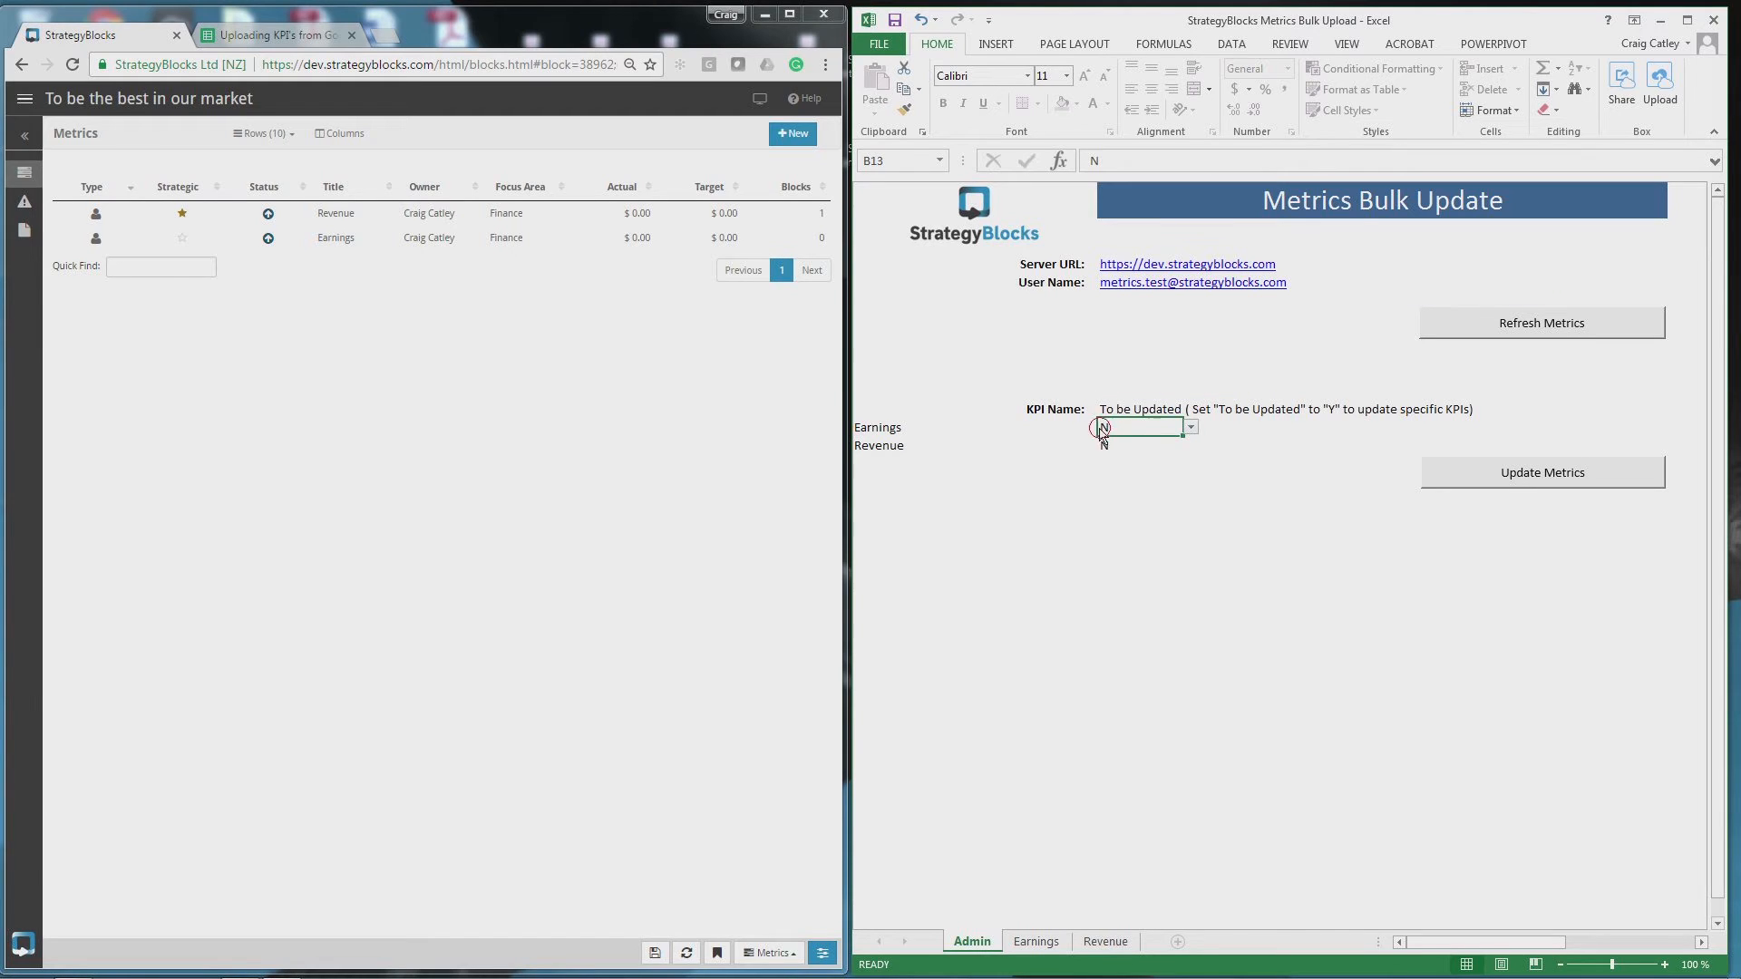
pyautogui.click(1190, 428)
pyautogui.click(1142, 443)
pyautogui.click(1536, 485)
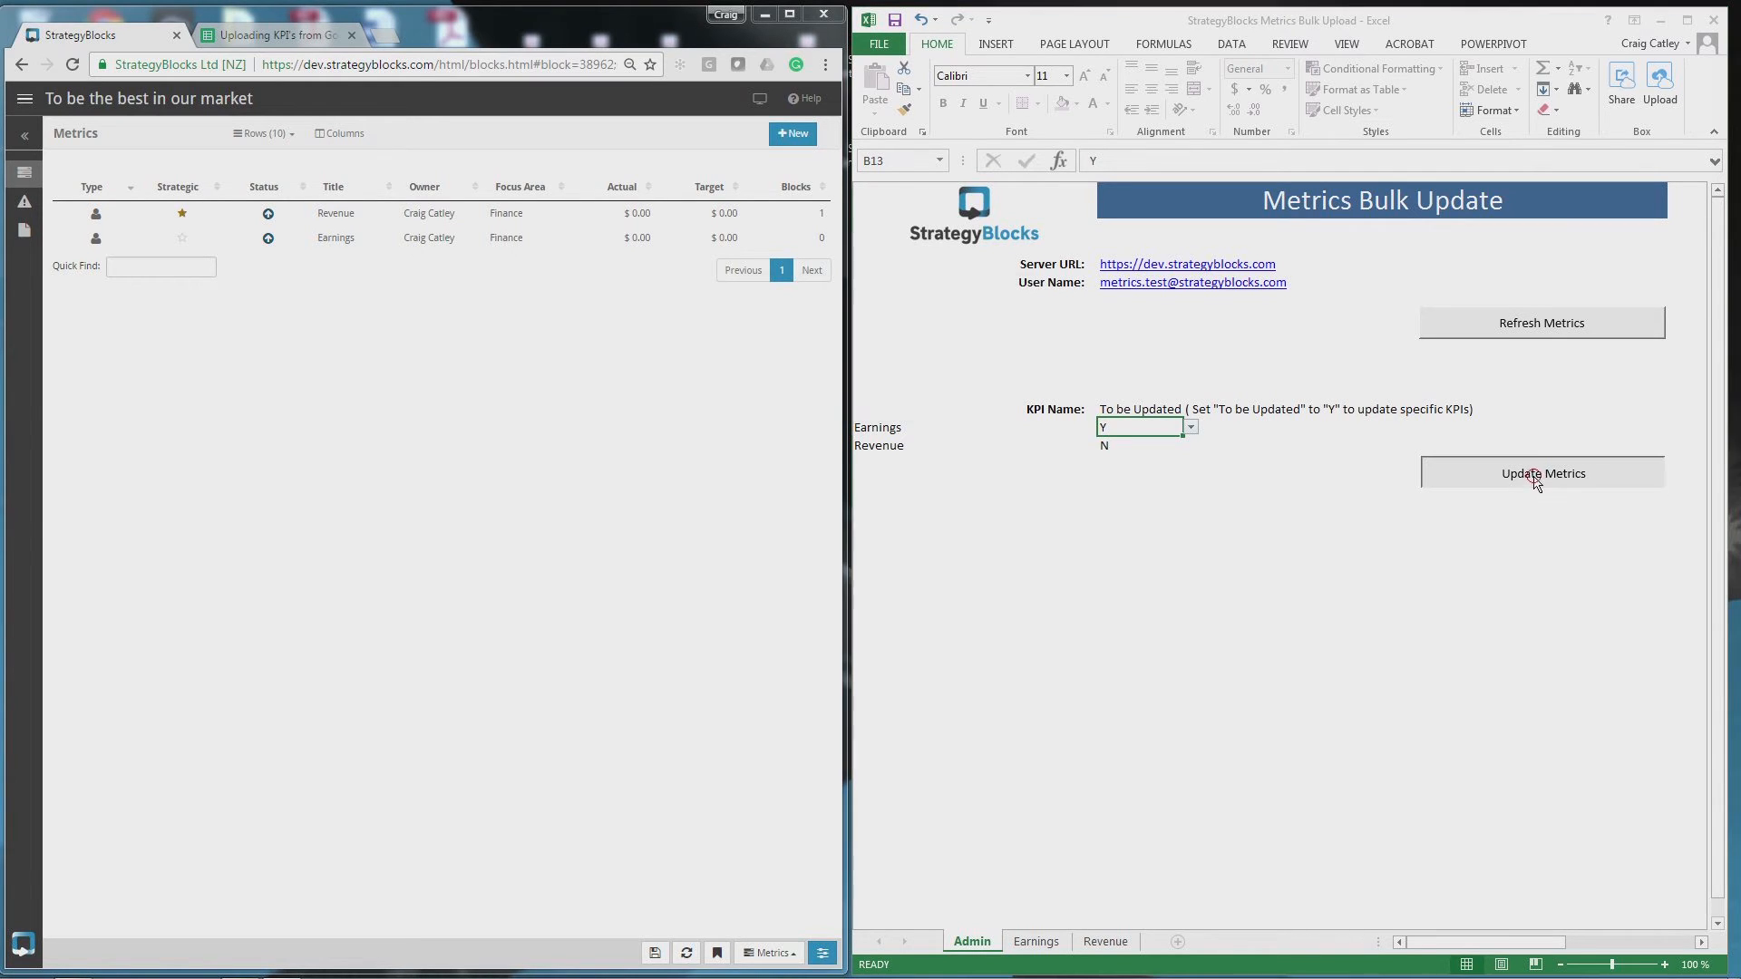
pyautogui.write('1234')
pyautogui.click(997, 323)
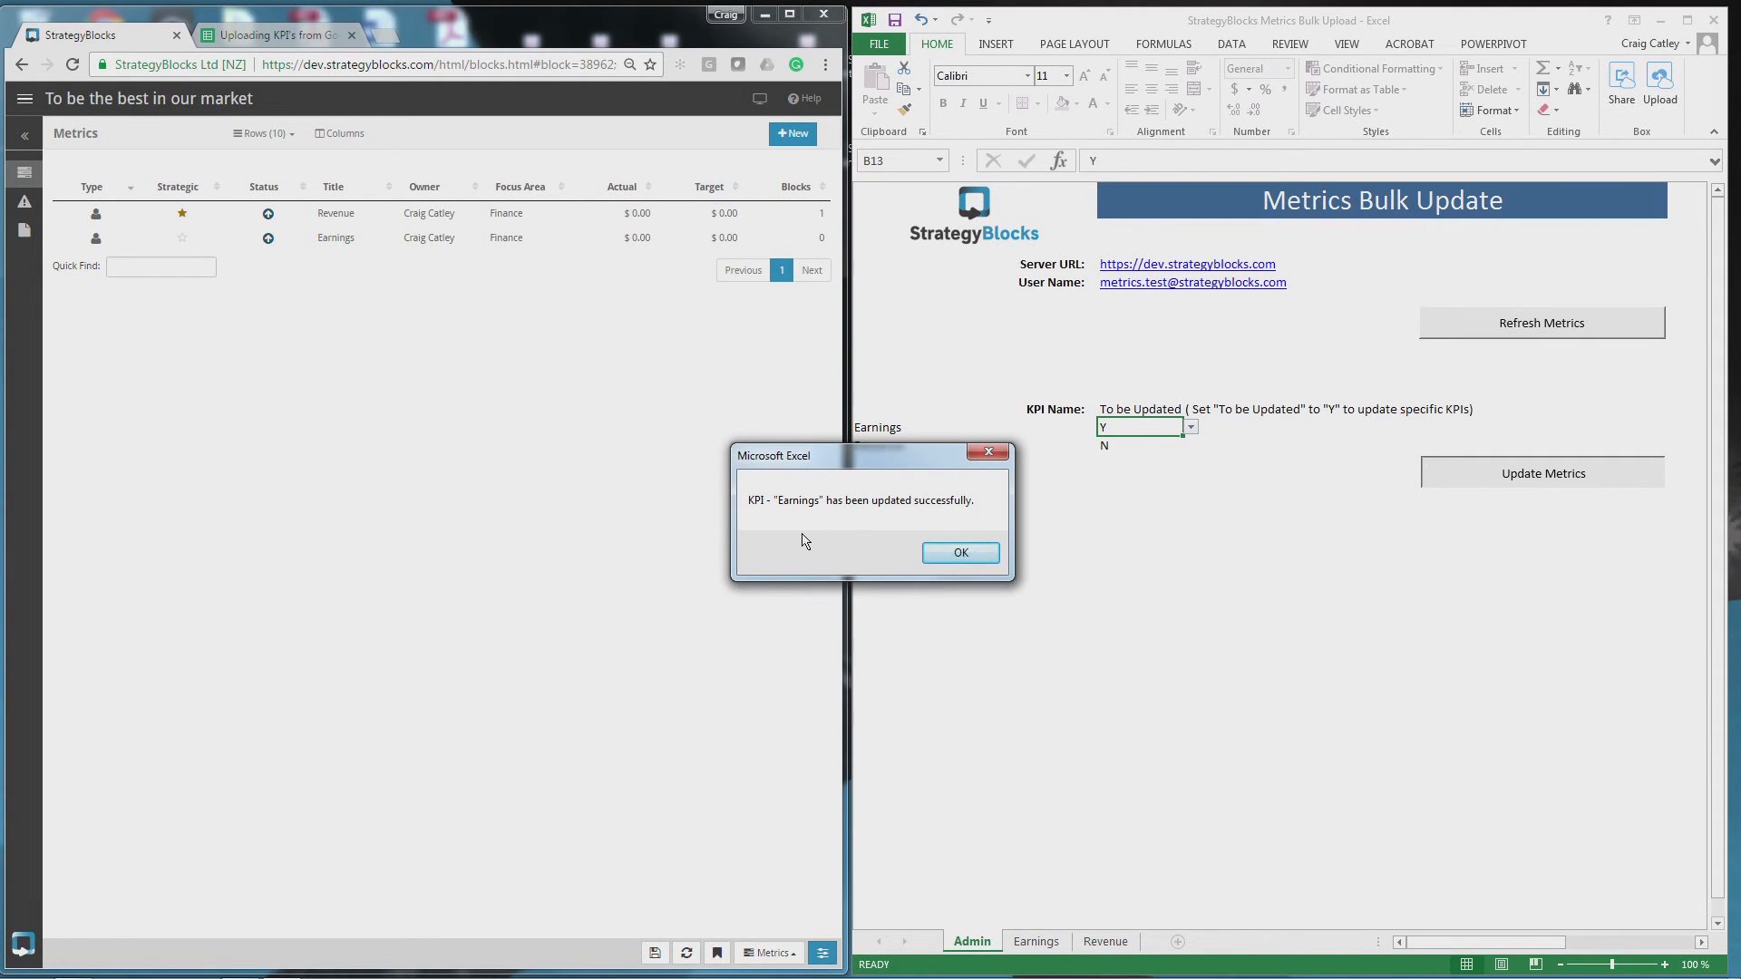
# - Reload the Metrics list and confirm Earnings shows $200.00 actual and $250.00 target
pyautogui.click(963, 554)
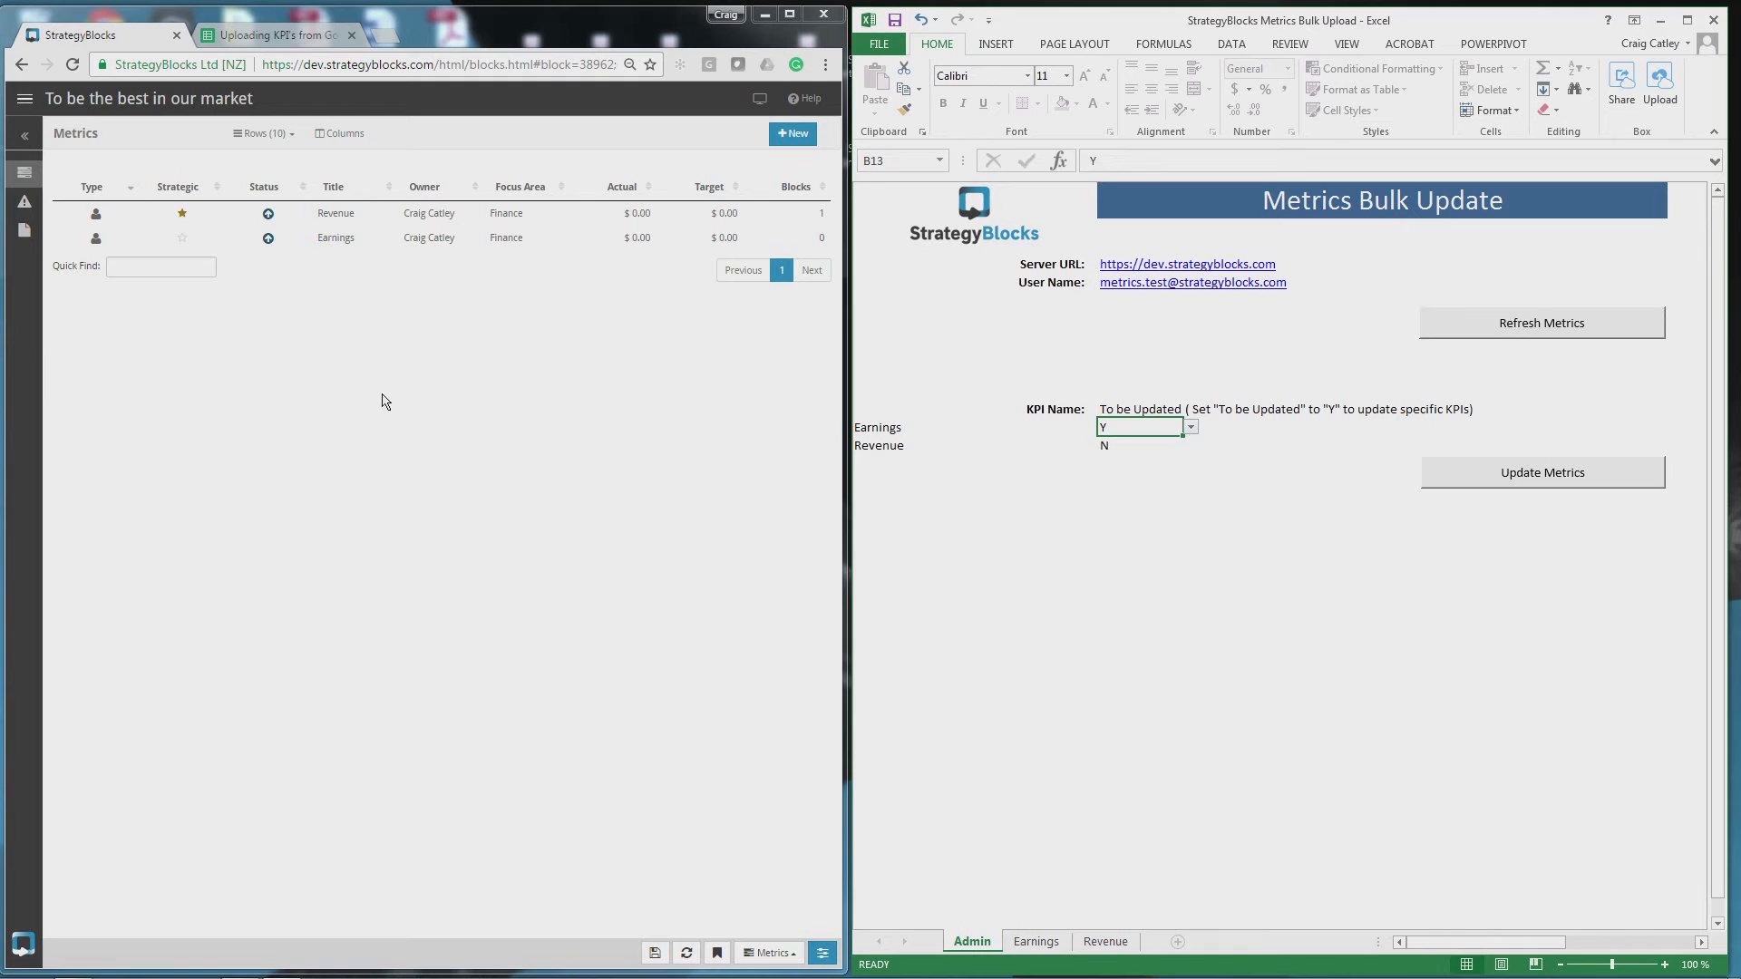
pyautogui.click(73, 66)
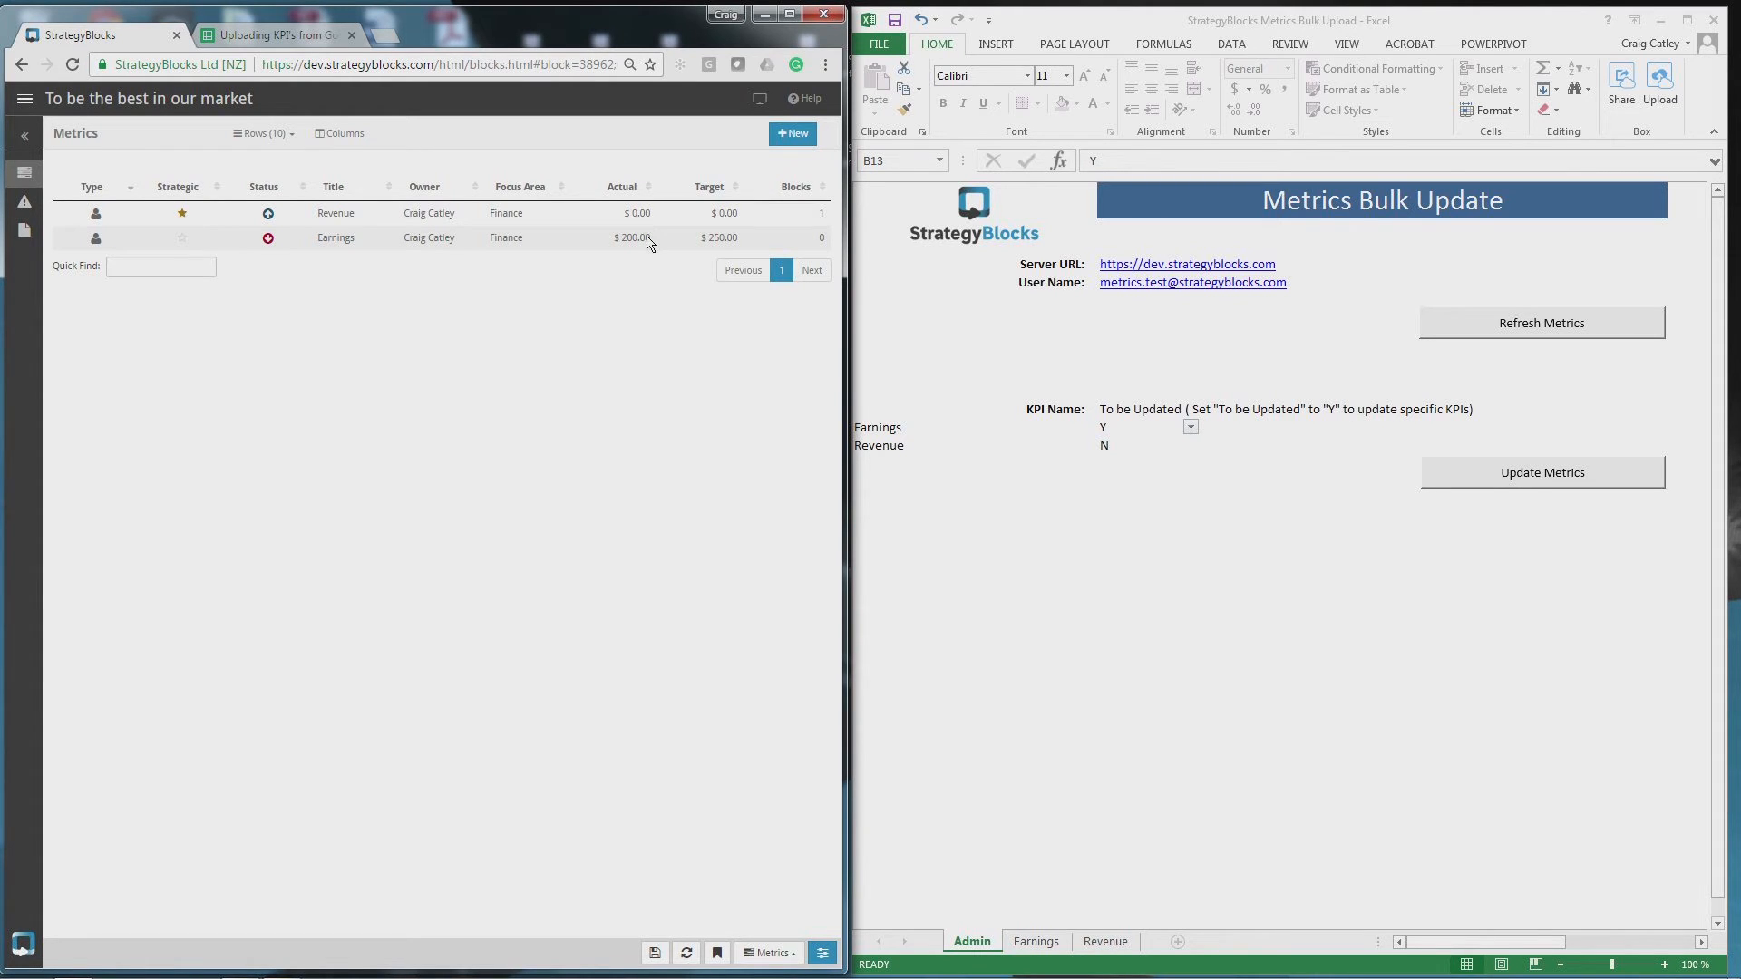
pyautogui.click(392, 245)
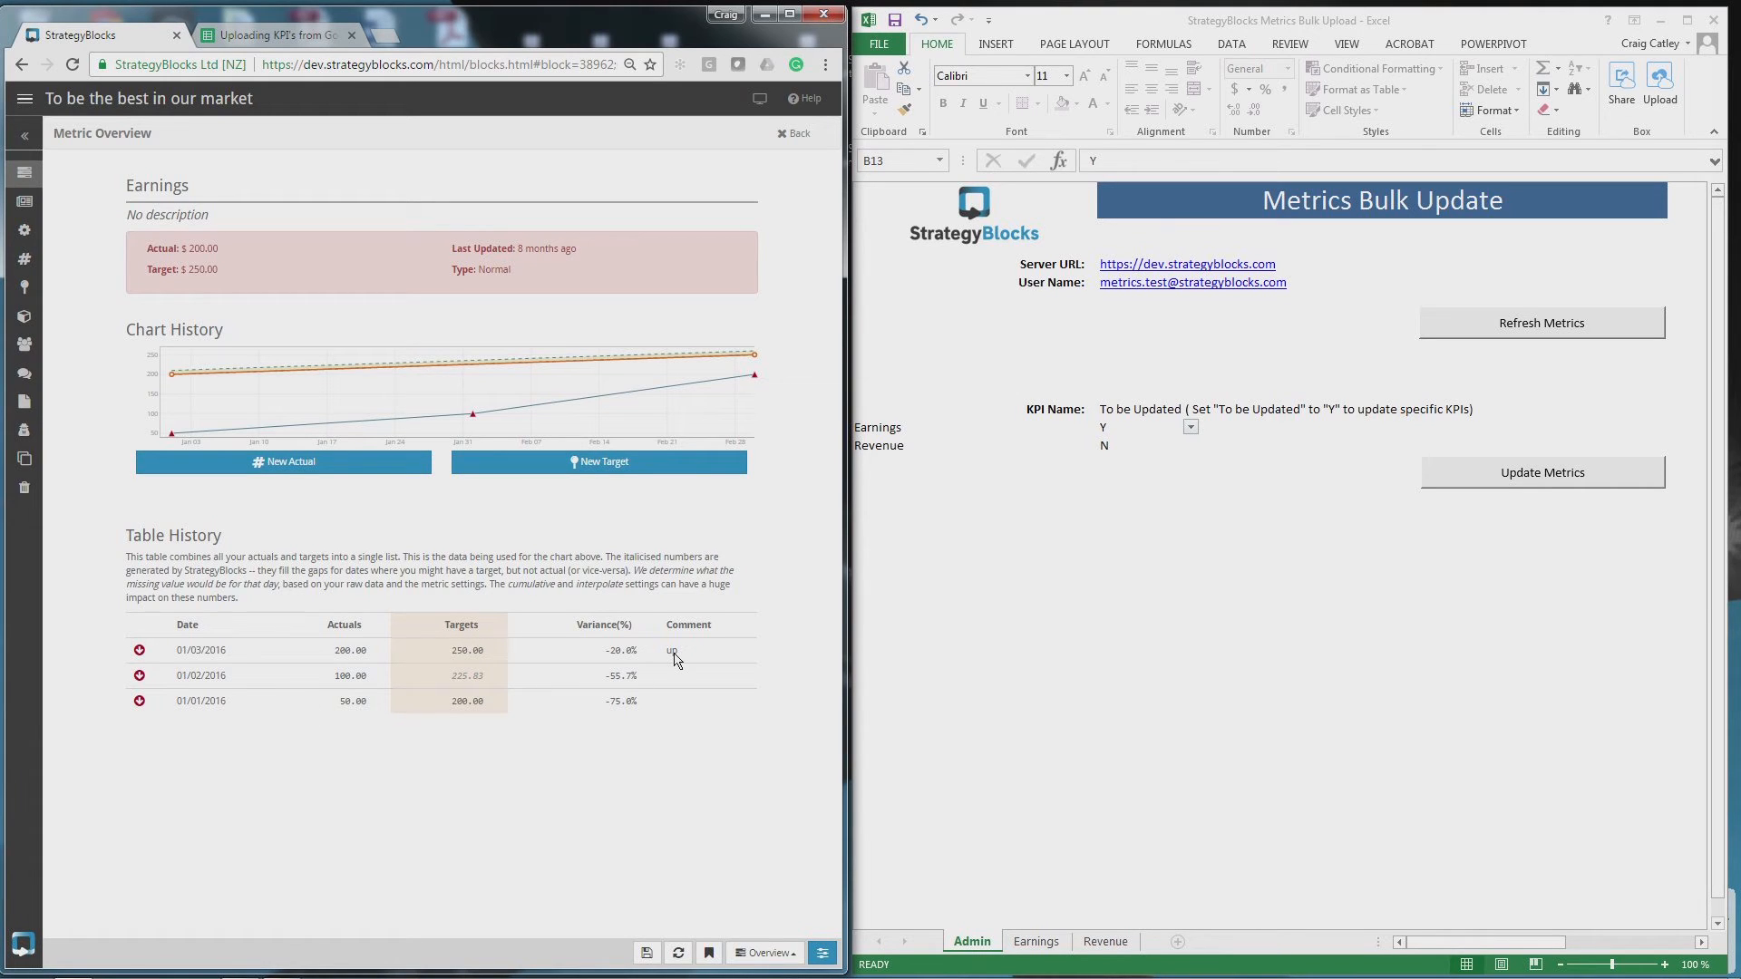
pyautogui.click(794, 134)
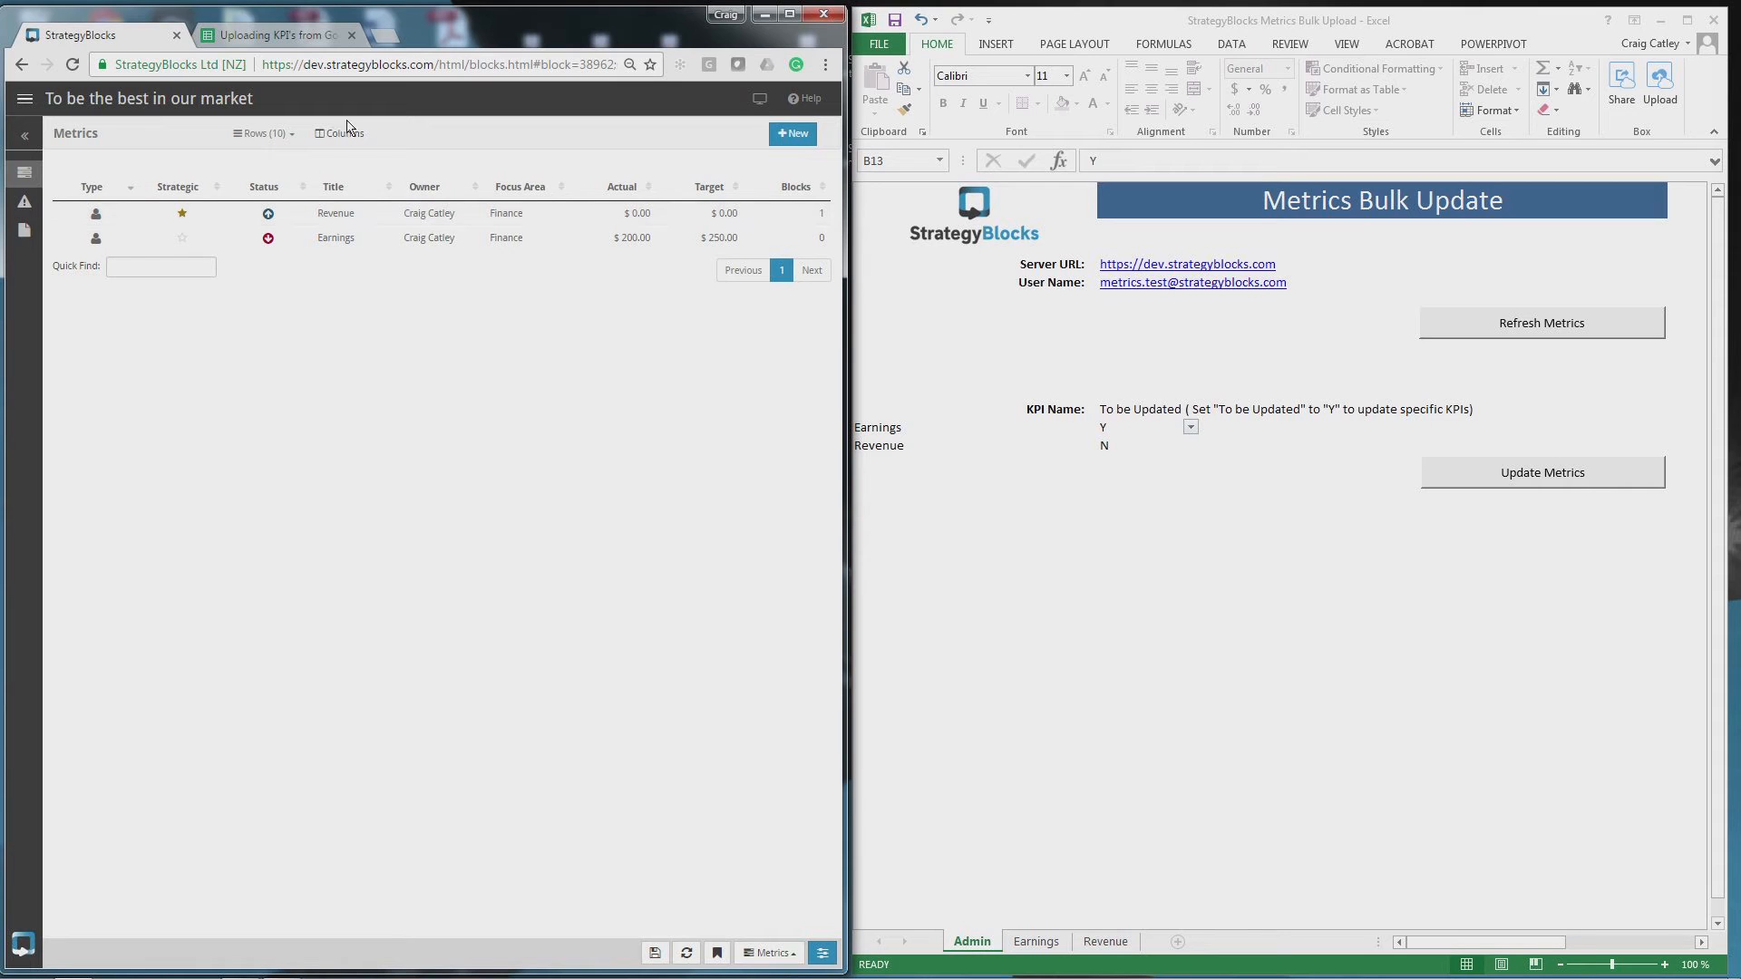
pyautogui.click(297, 36)
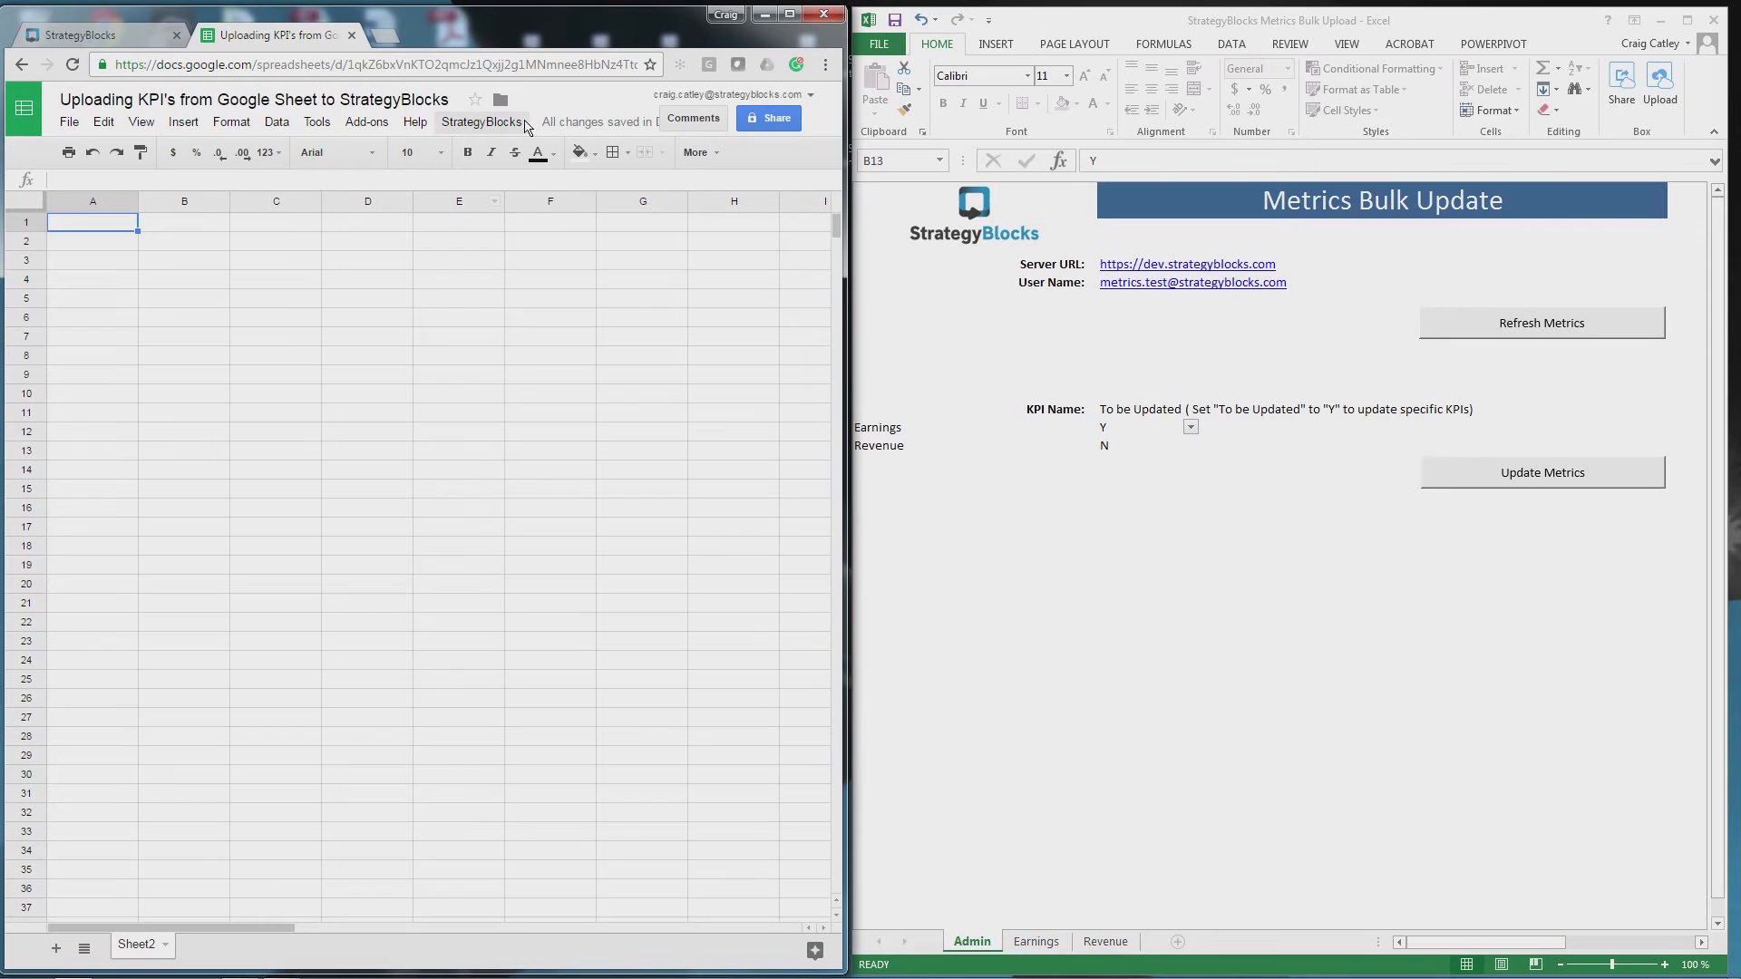
pyautogui.click(517, 123)
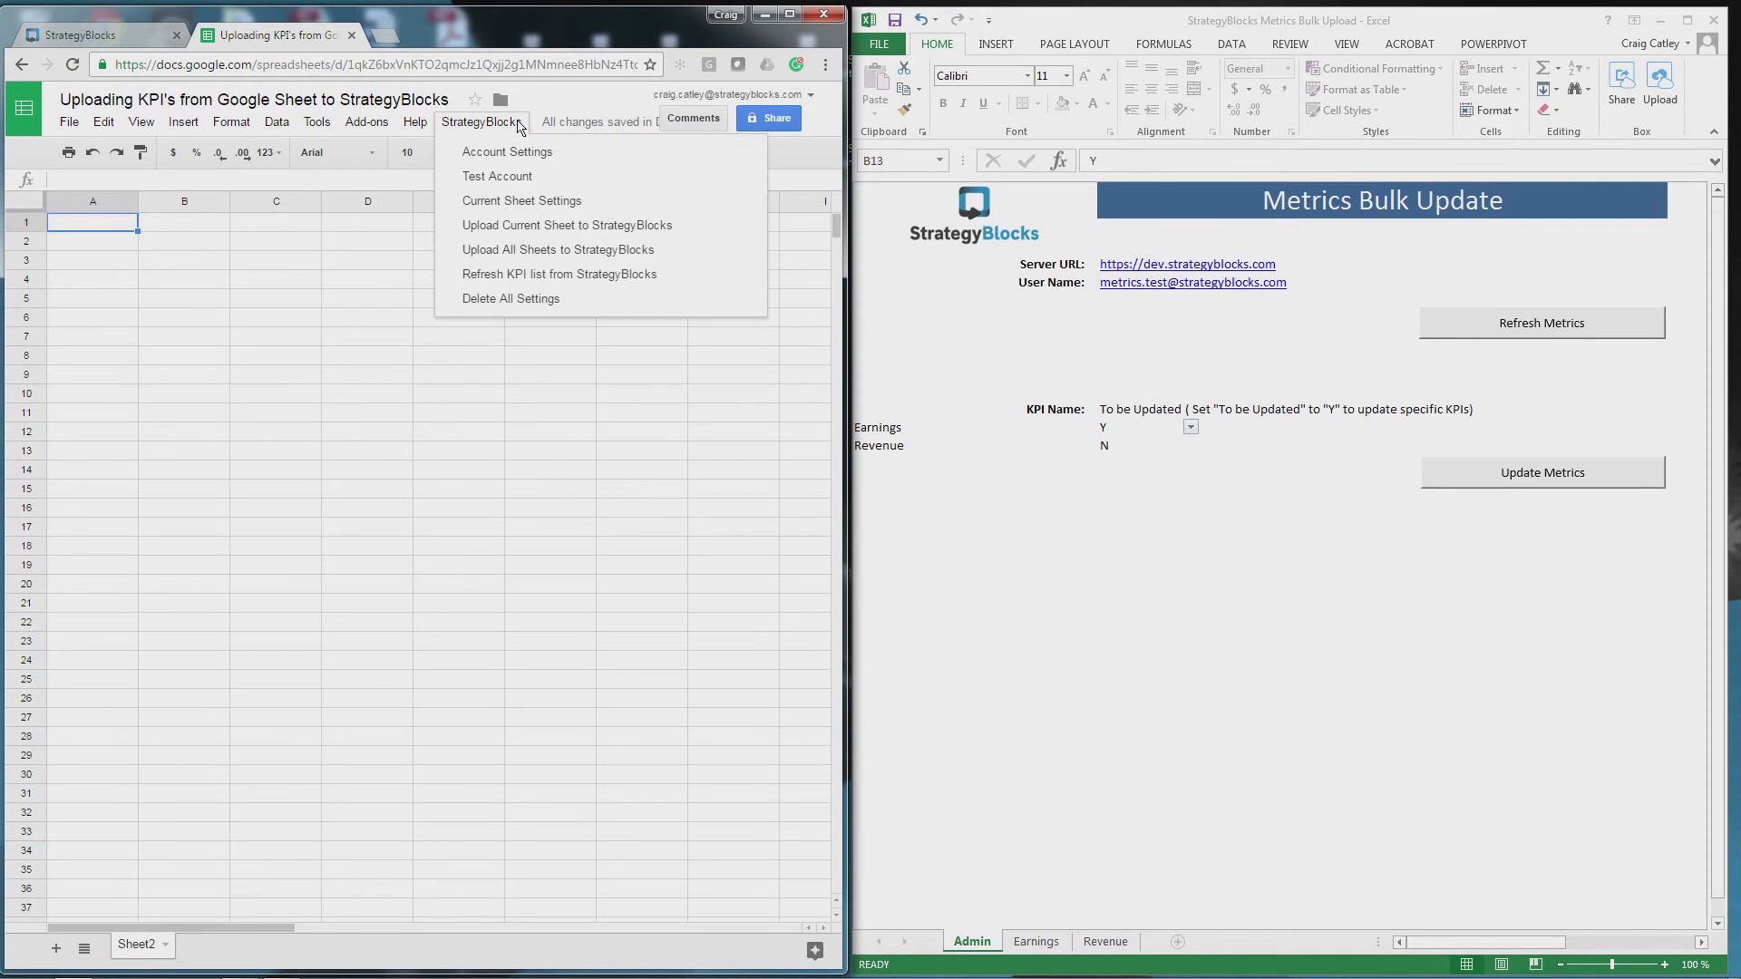
pyautogui.click(519, 123)
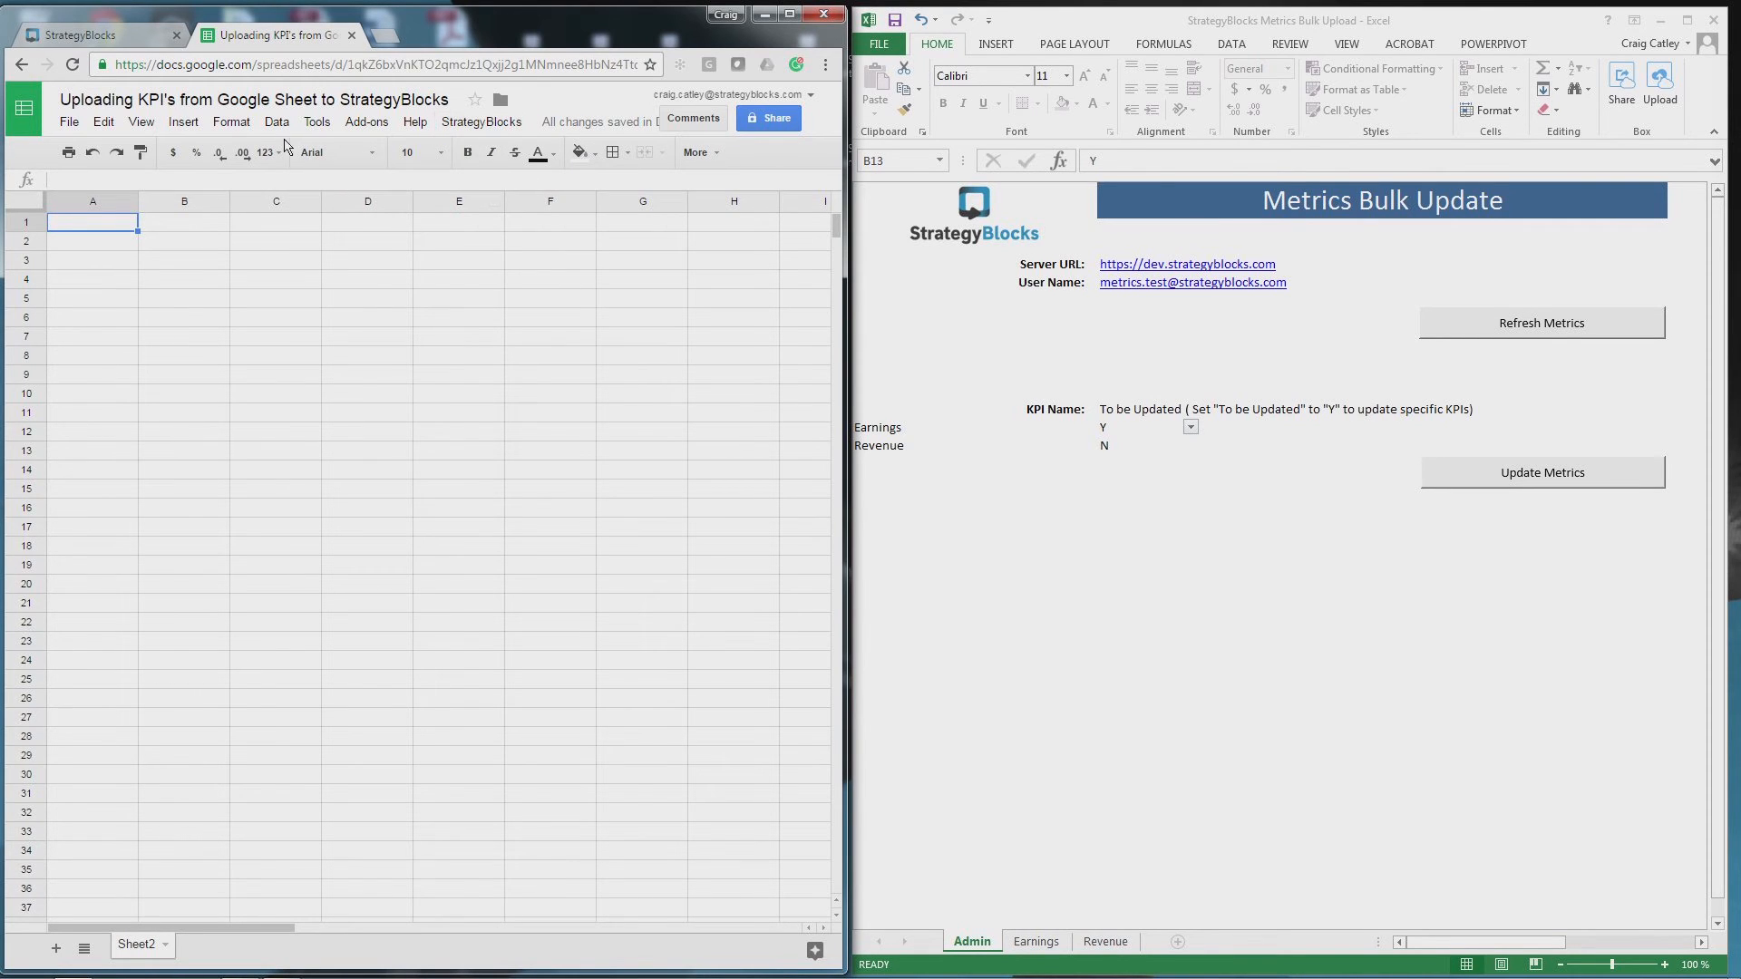
pyautogui.click(284, 122)
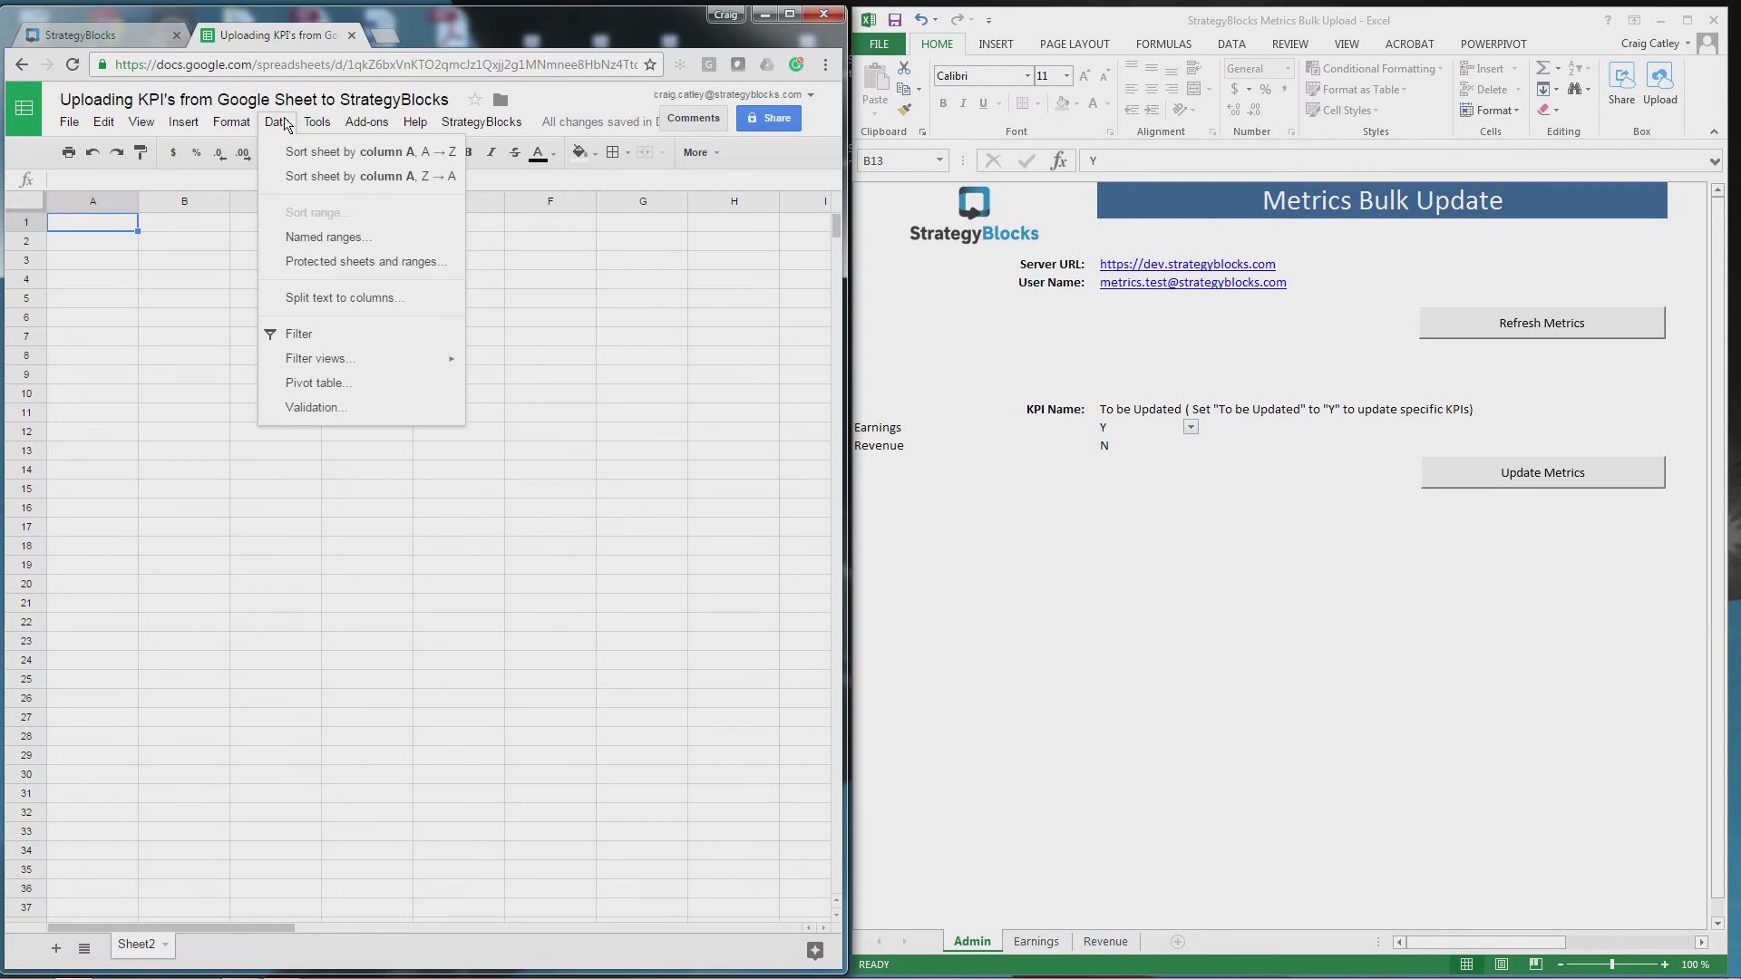
pyautogui.moveTo(324, 127)
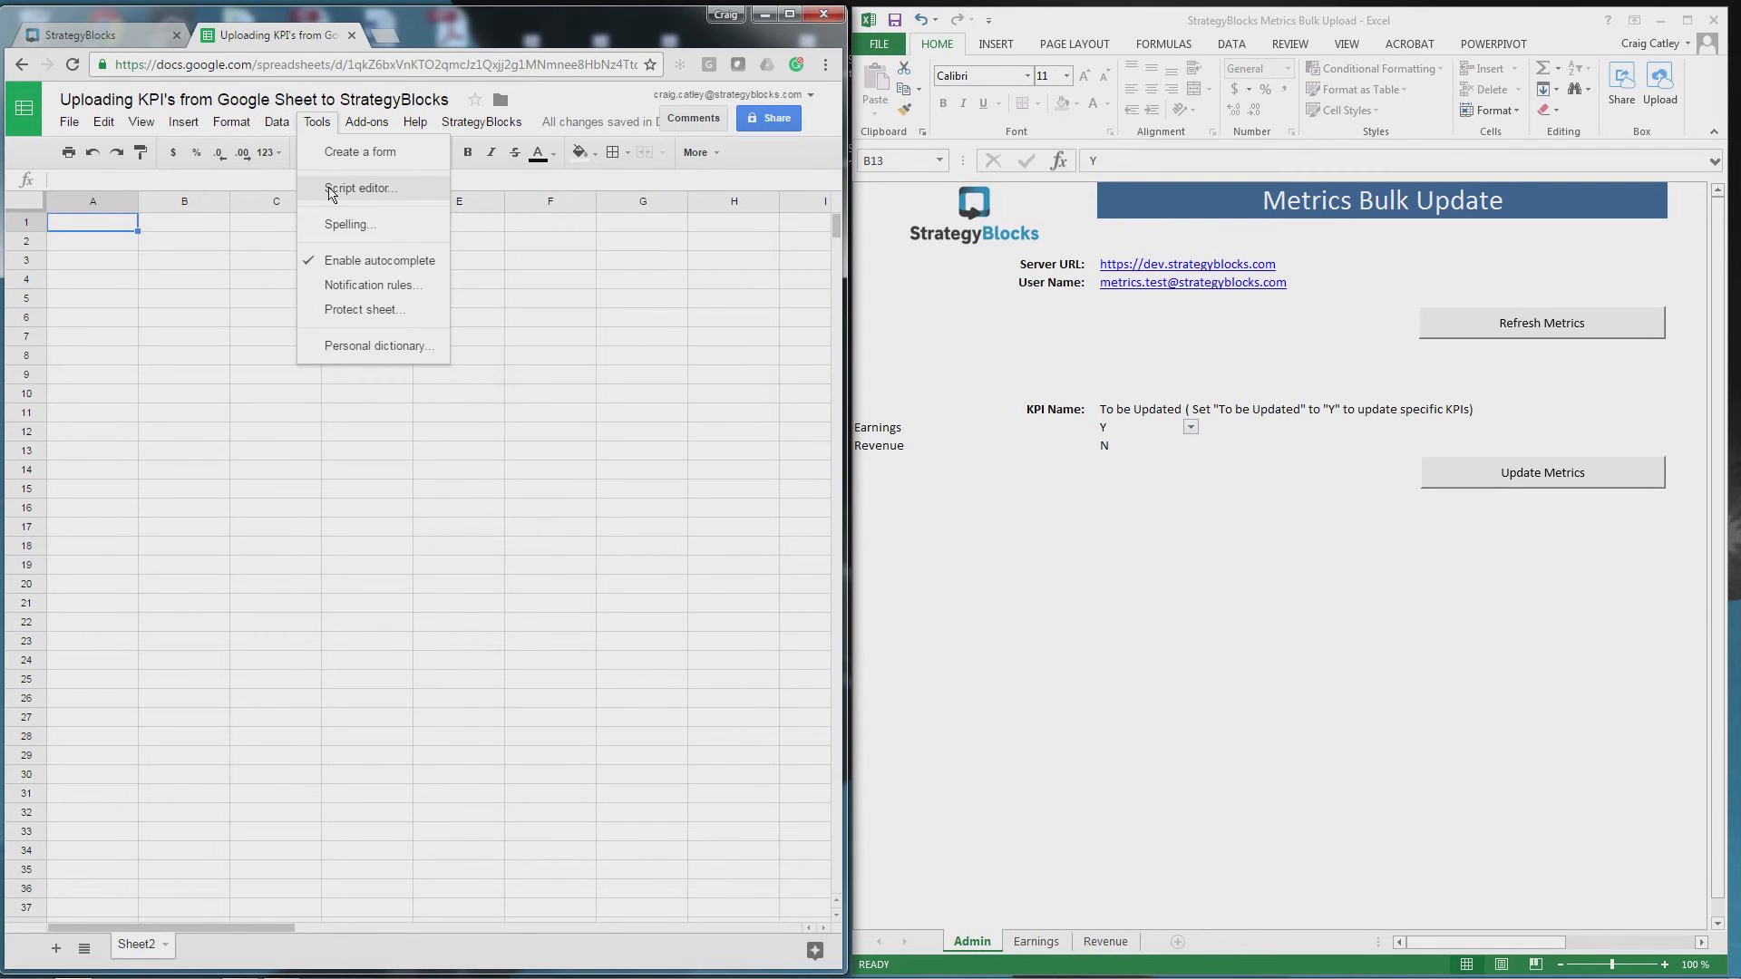
pyautogui.click(331, 192)
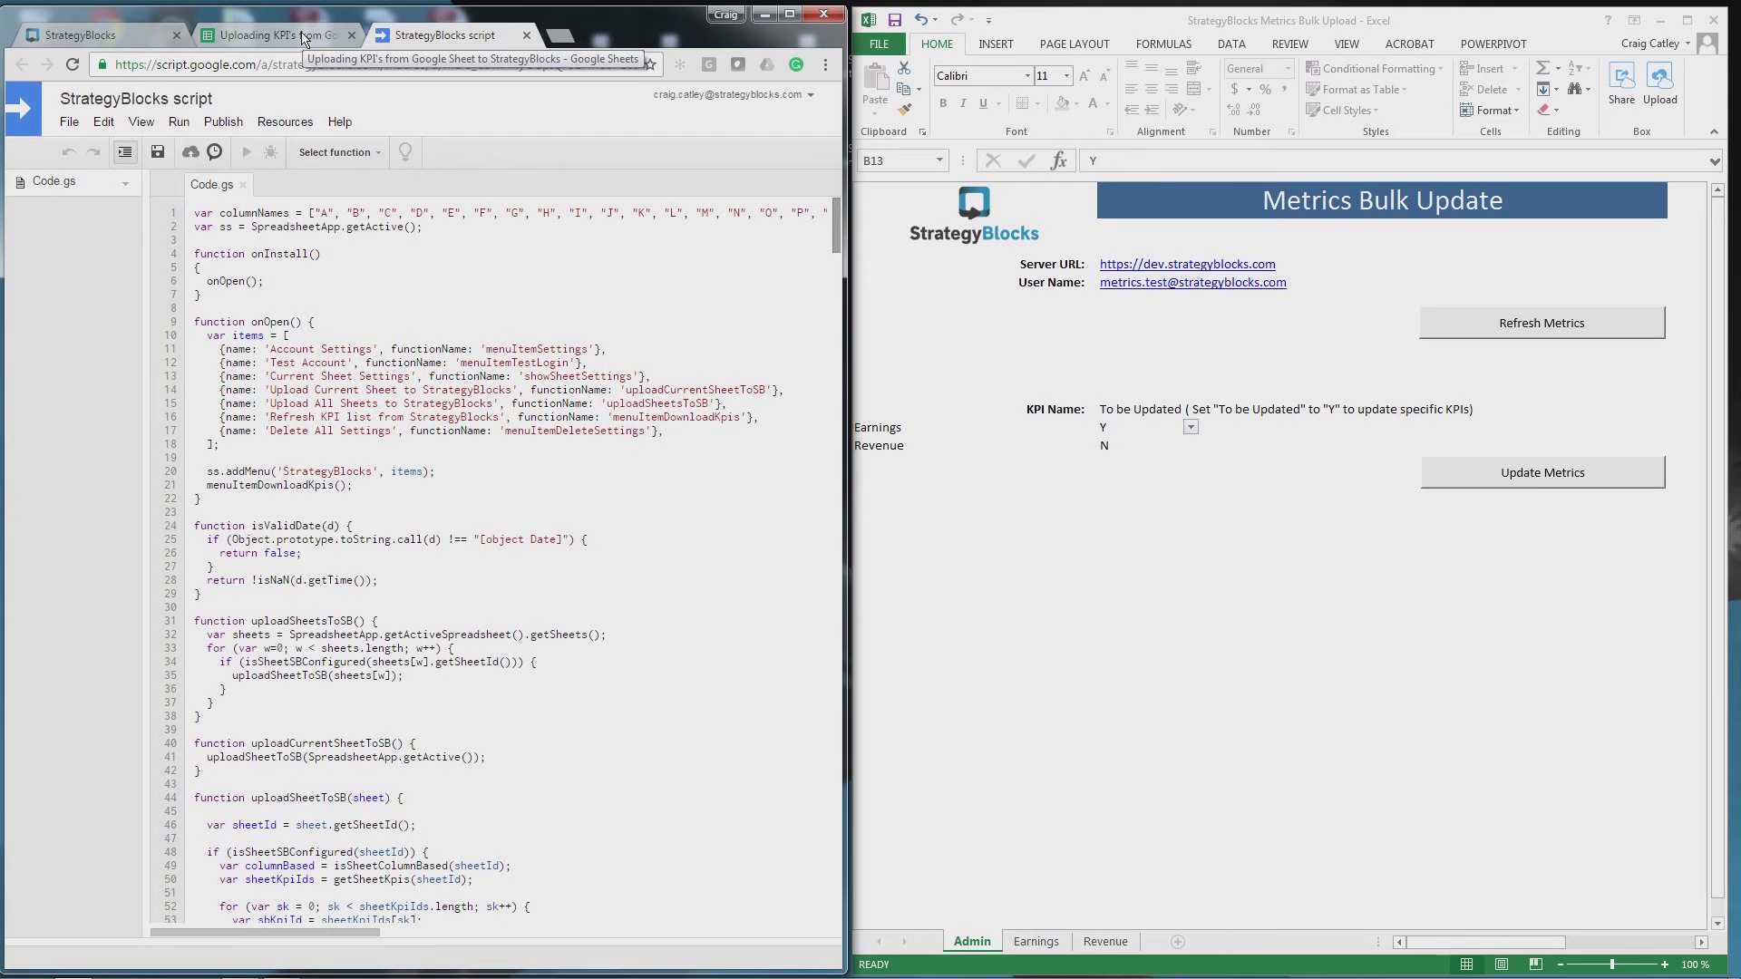
pyautogui.hotkey('ctrl', 'w')
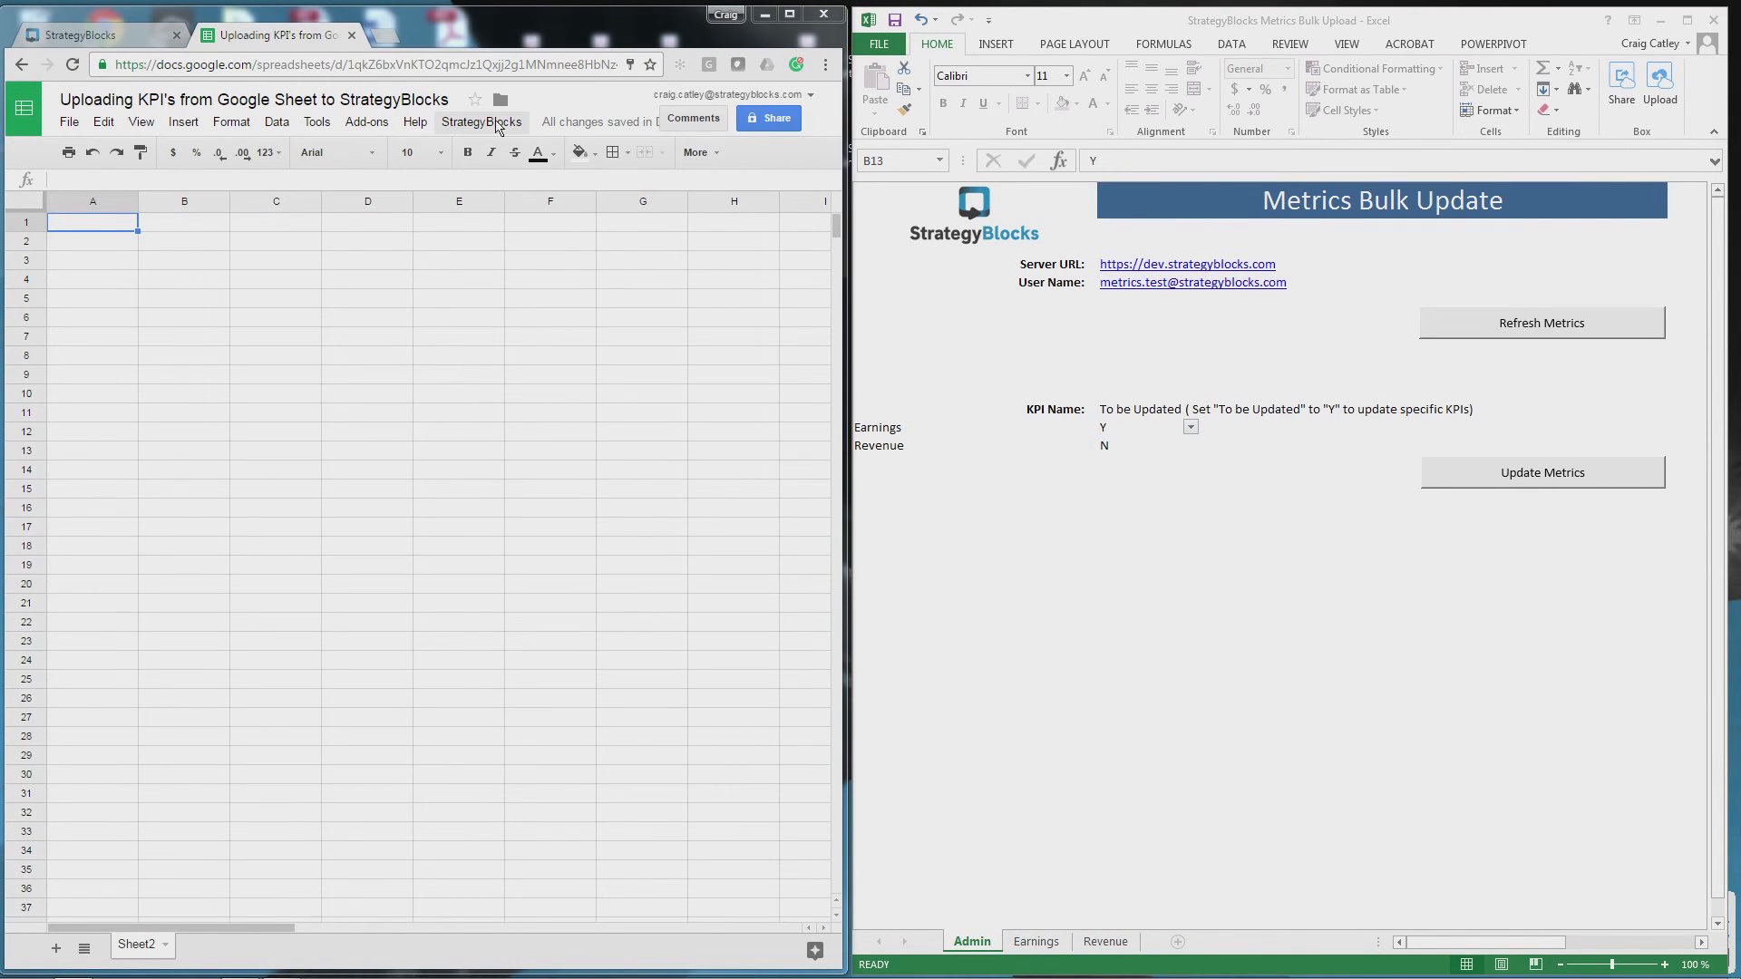
# - Re-enter and save the account password in StrategyBlocks Account Settings, confirming successful login
pyautogui.click(497, 123)
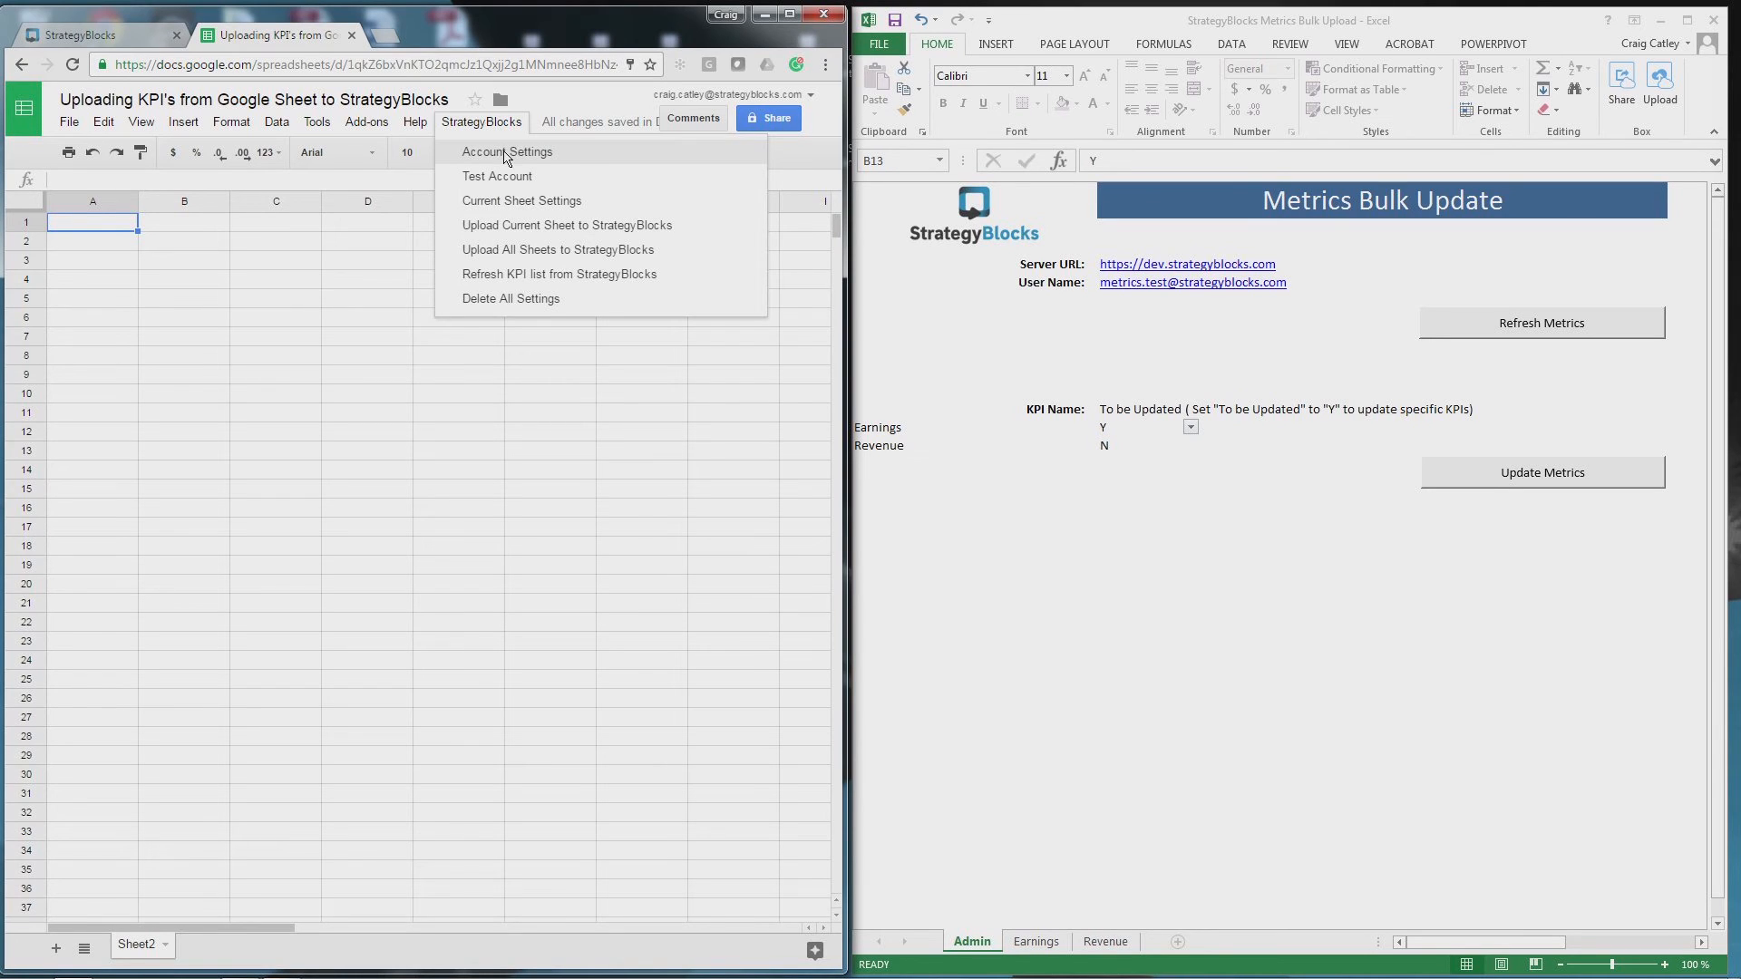
pyautogui.click(507, 151)
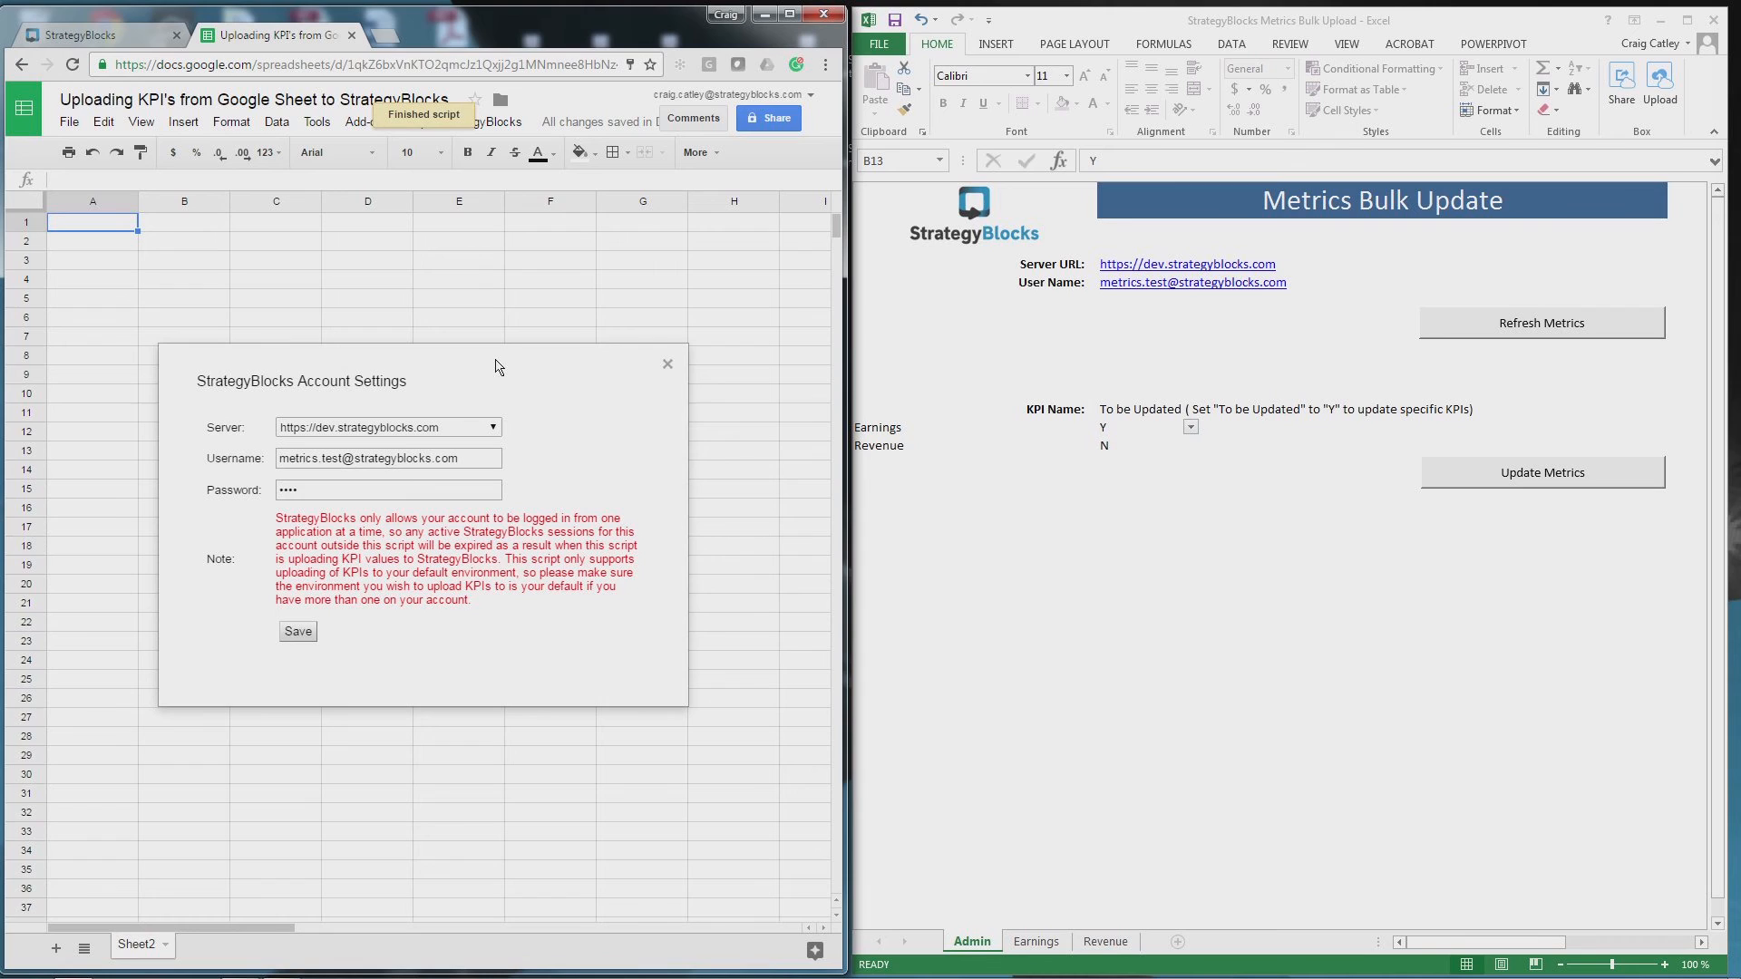
pyautogui.doubleClick(317, 489)
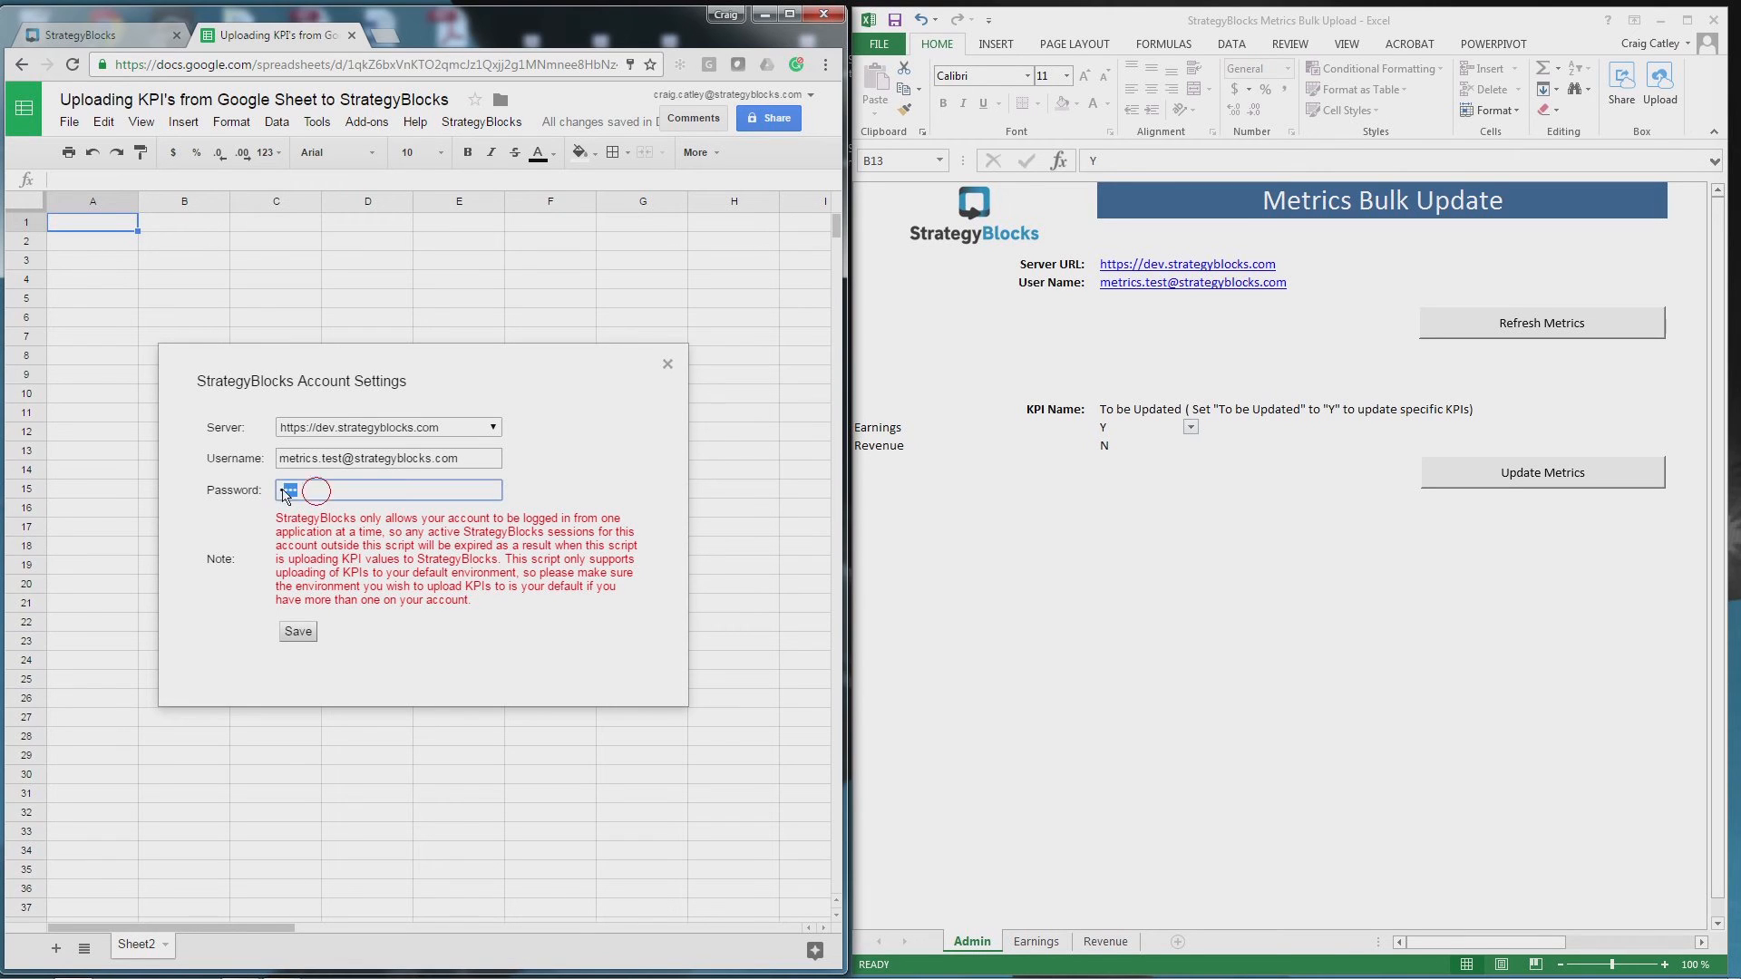
pyautogui.write('••••')
pyautogui.click(297, 635)
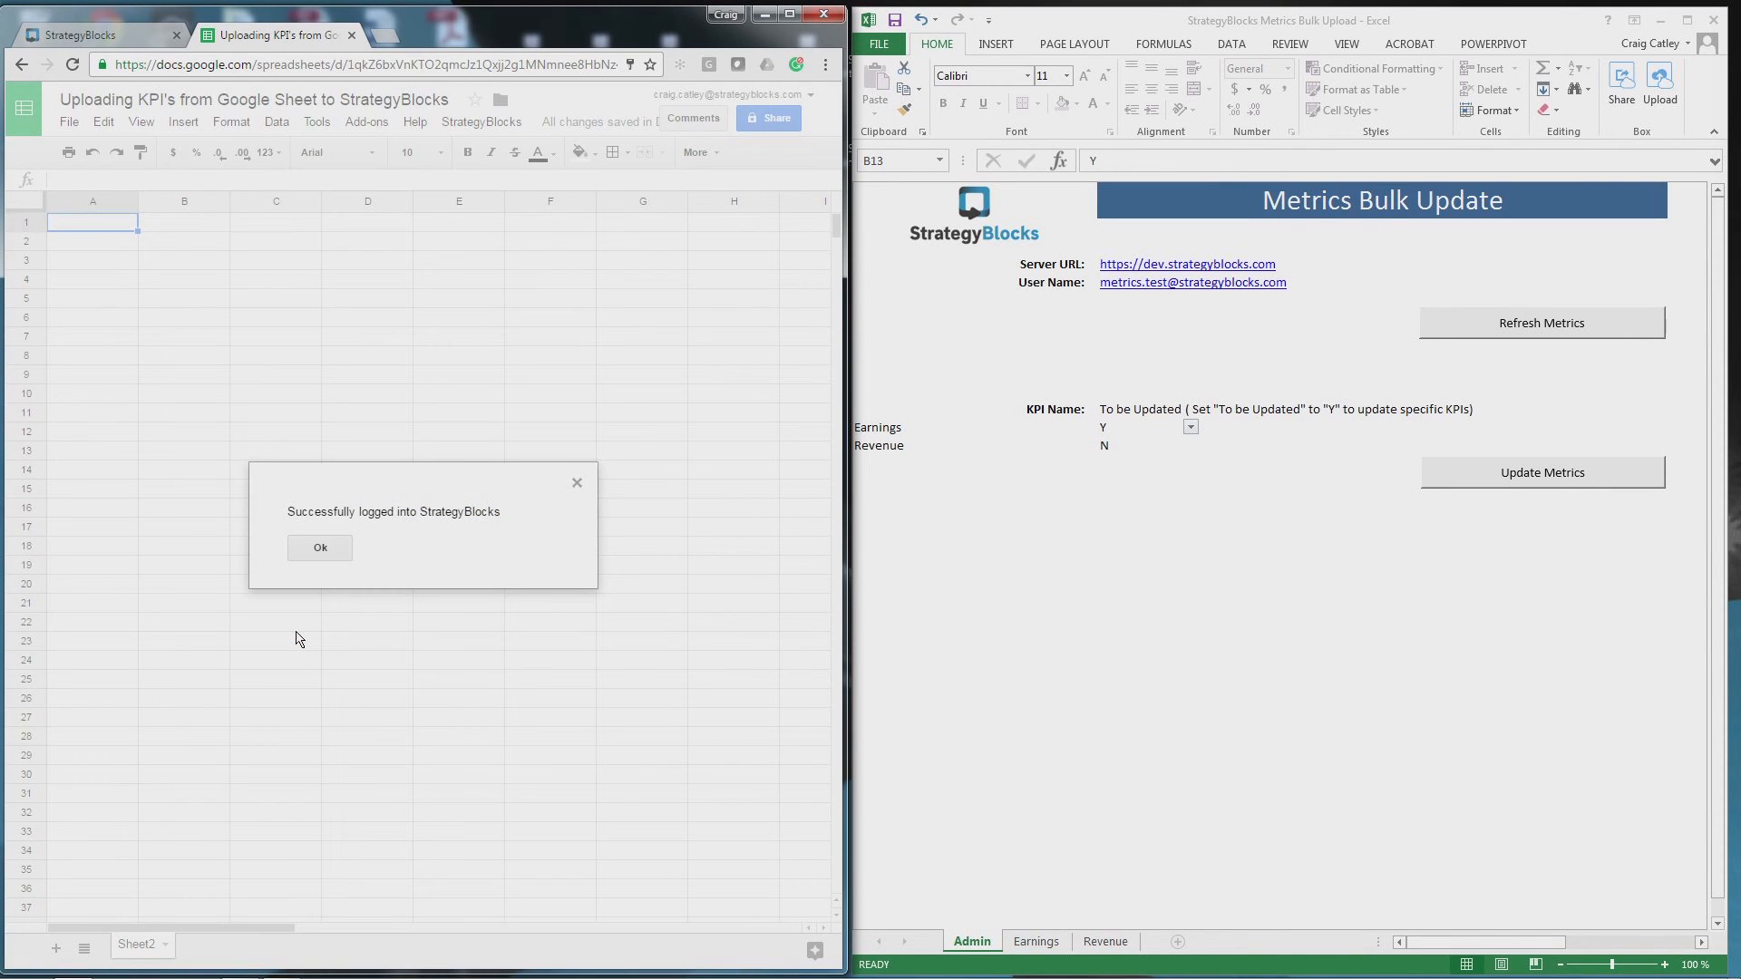
pyautogui.click(321, 548)
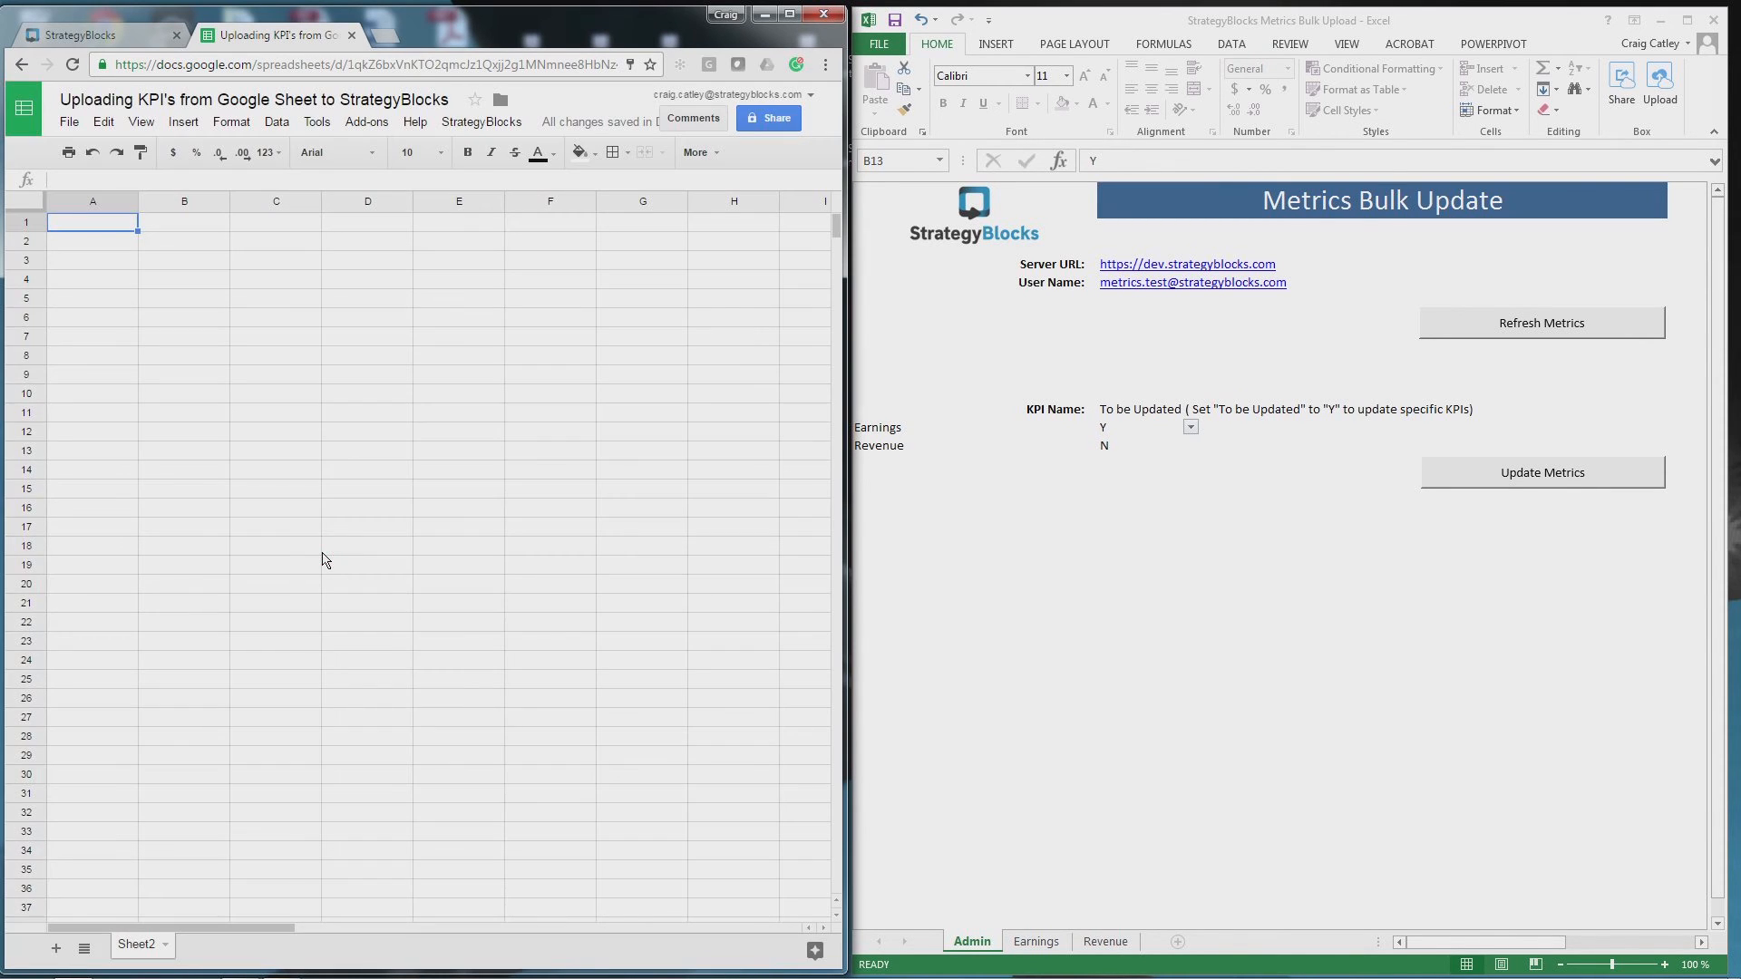
pyautogui.click(480, 121)
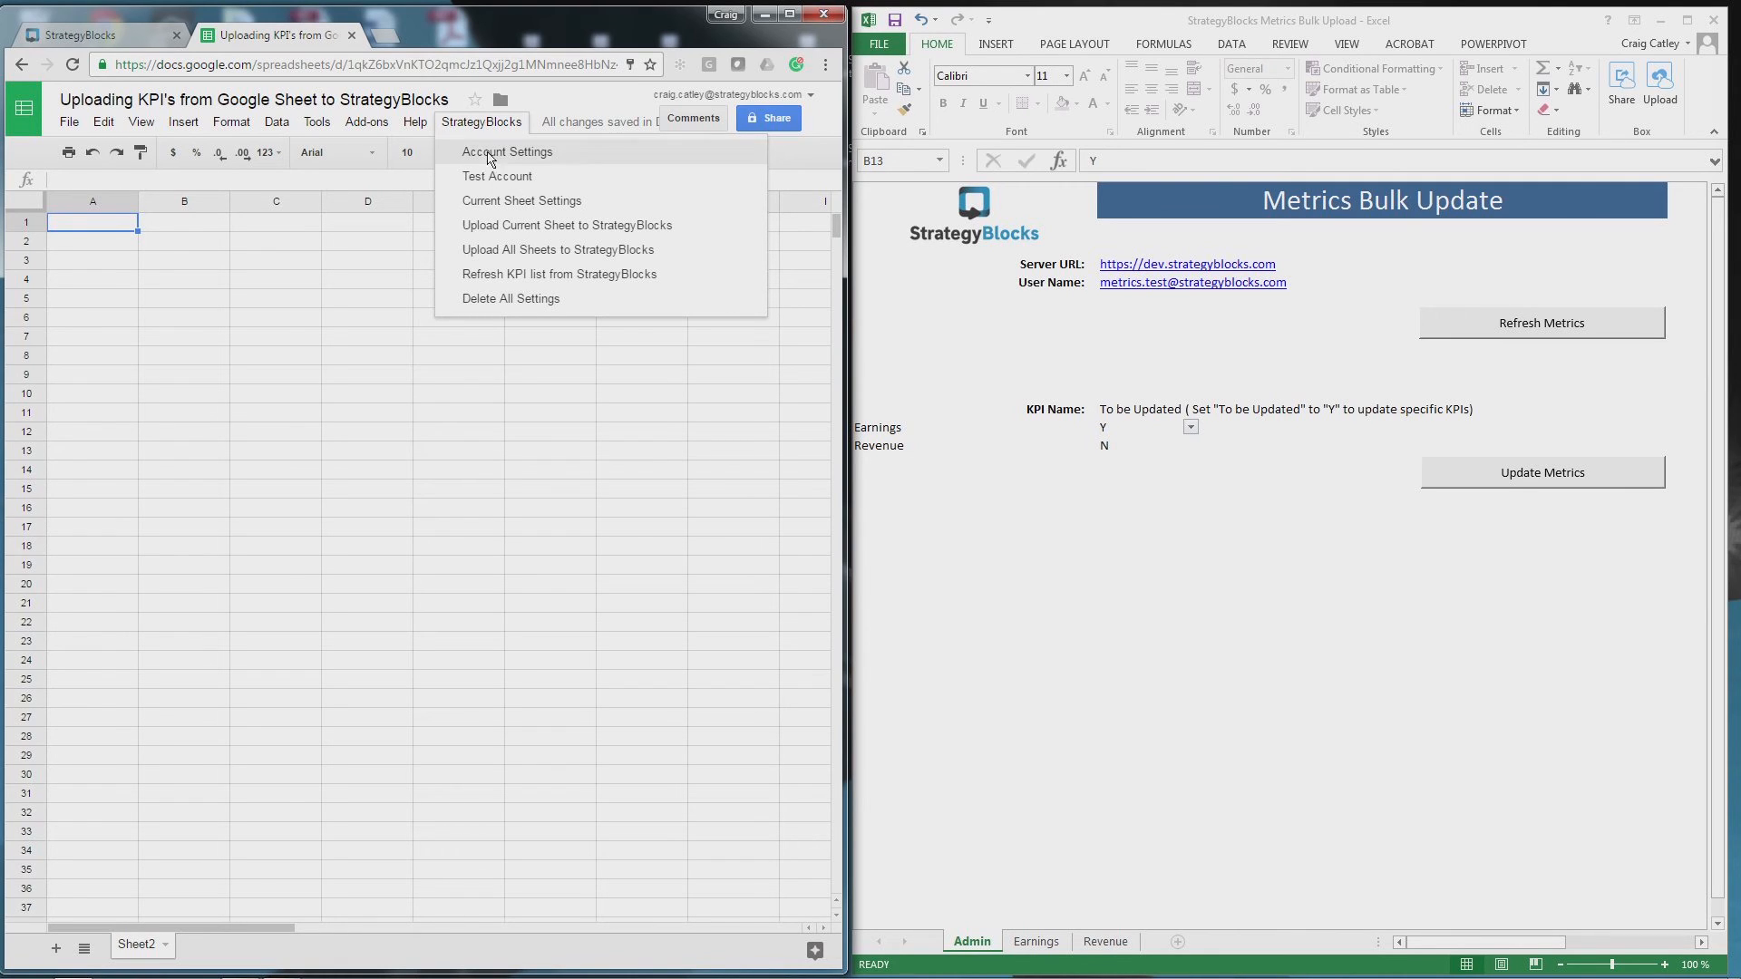
# - Set the current sheet's Mode to Column based and begin configuring a new KPI
pyautogui.click(513, 201)
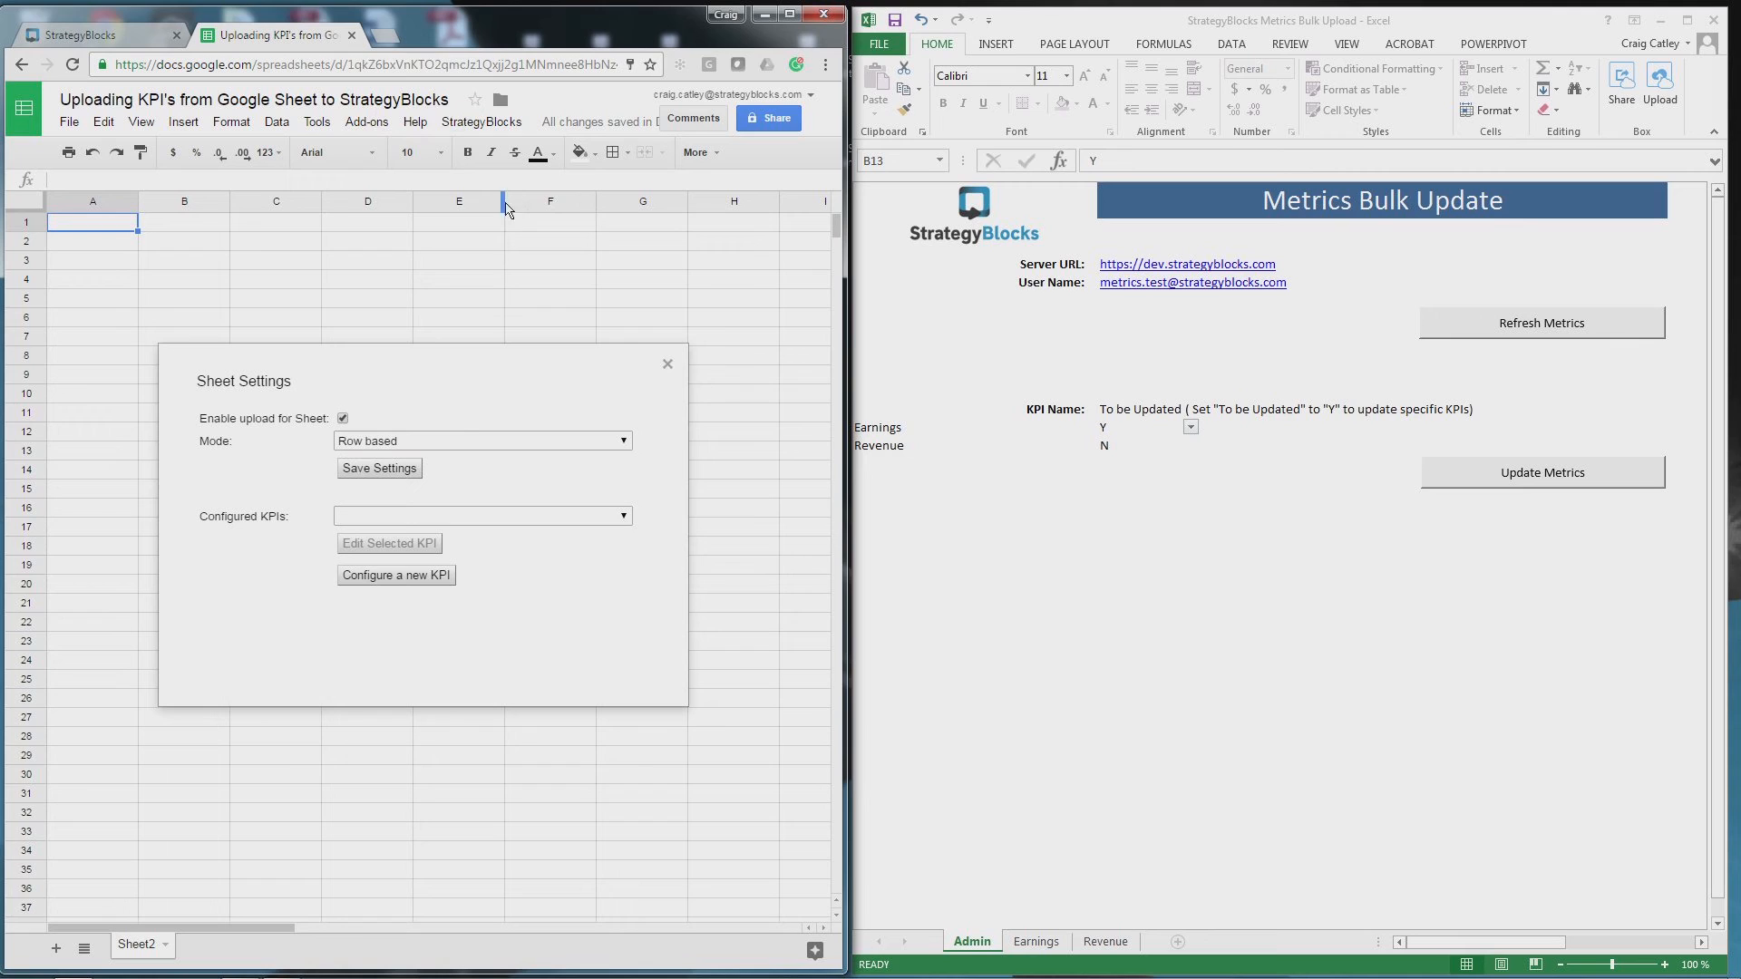
pyautogui.click(465, 440)
pyautogui.click(449, 477)
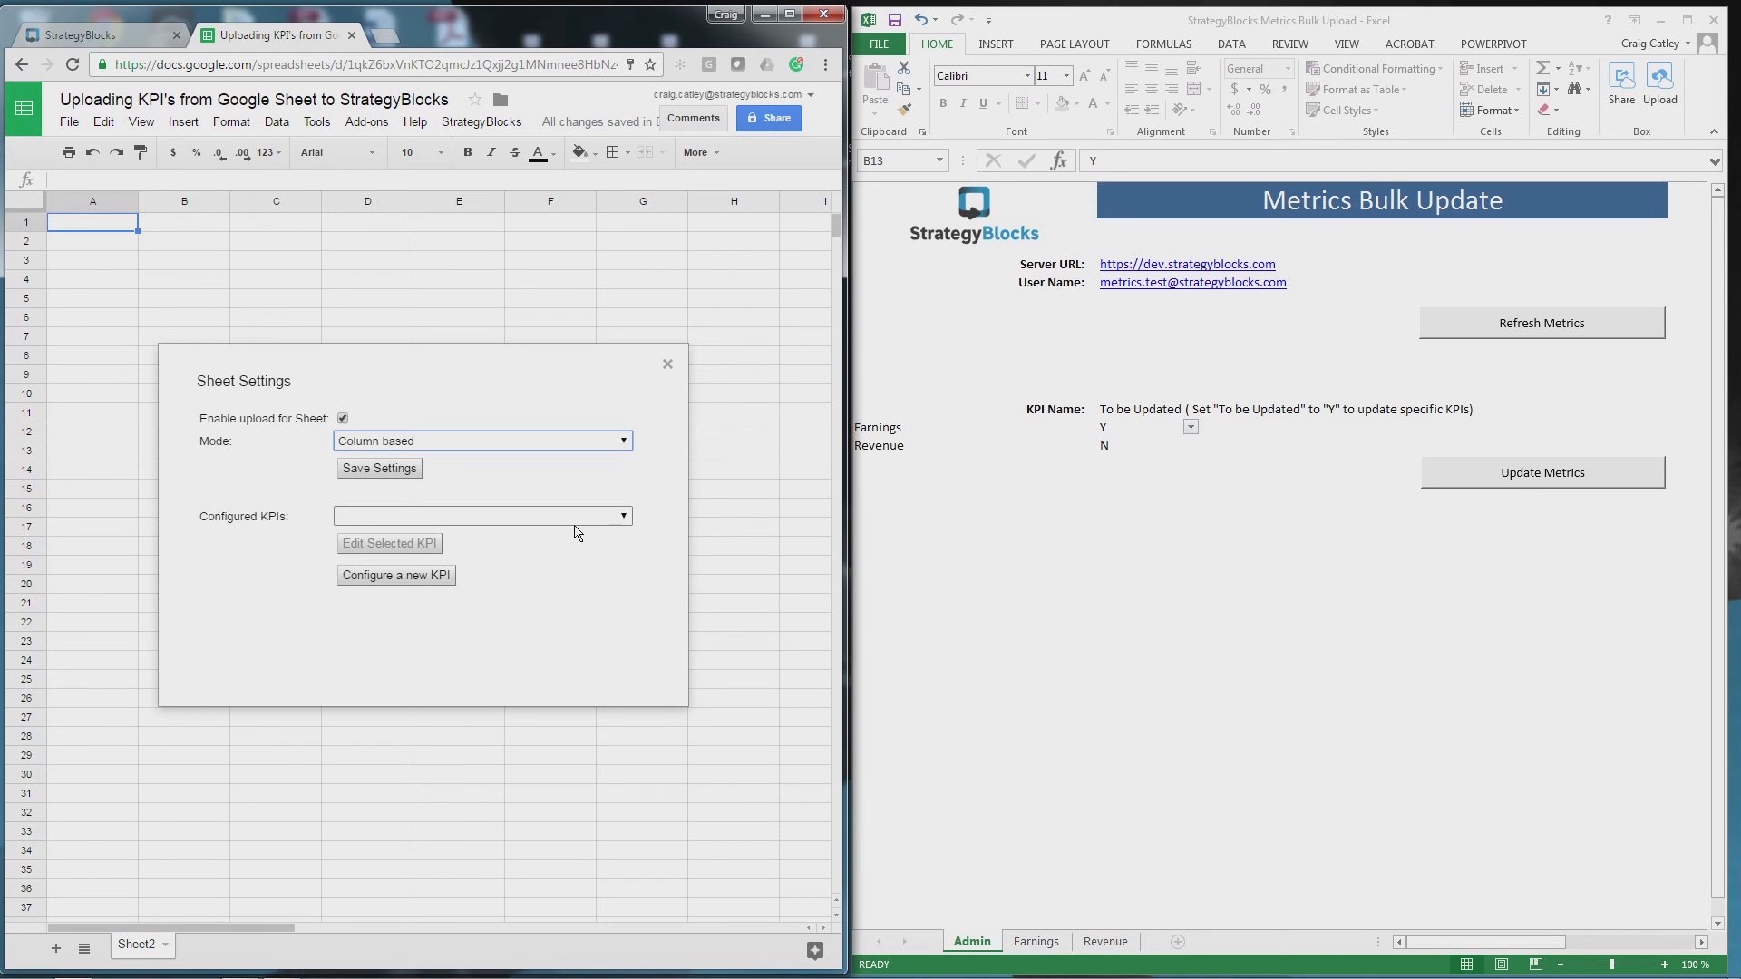
pyautogui.click(399, 577)
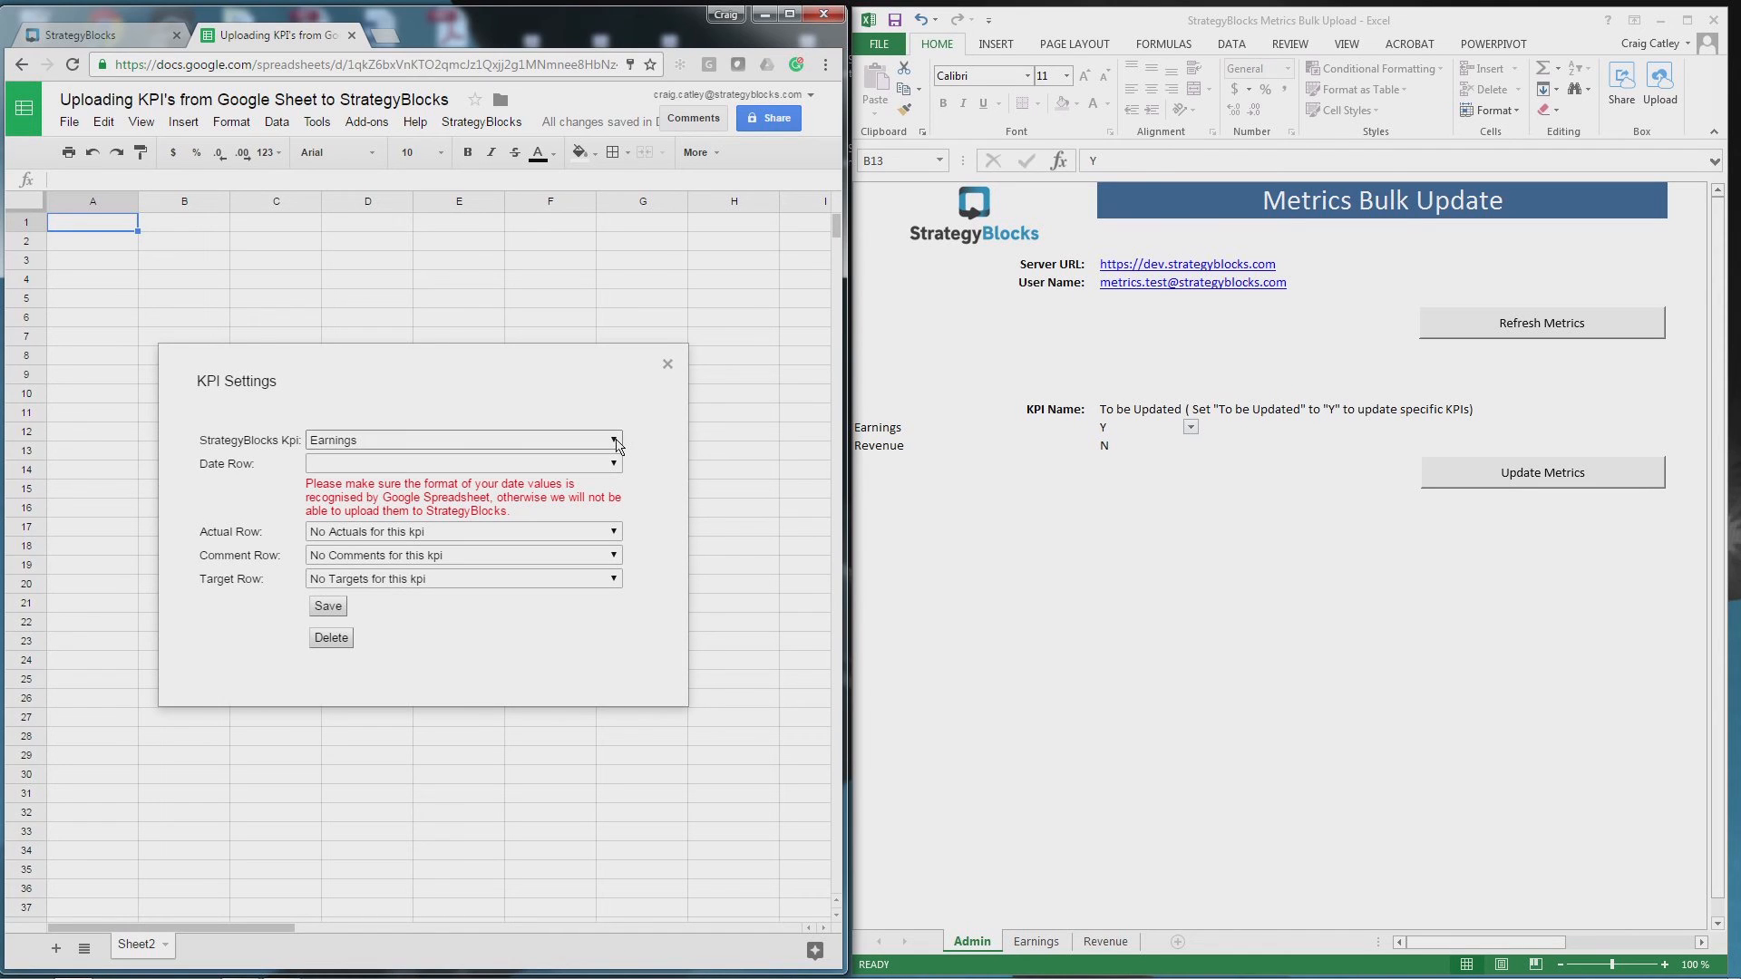
# - Map Revenue to date column A, actual column B, comment column D and target column C
pyautogui.click(615, 441)
pyautogui.click(614, 442)
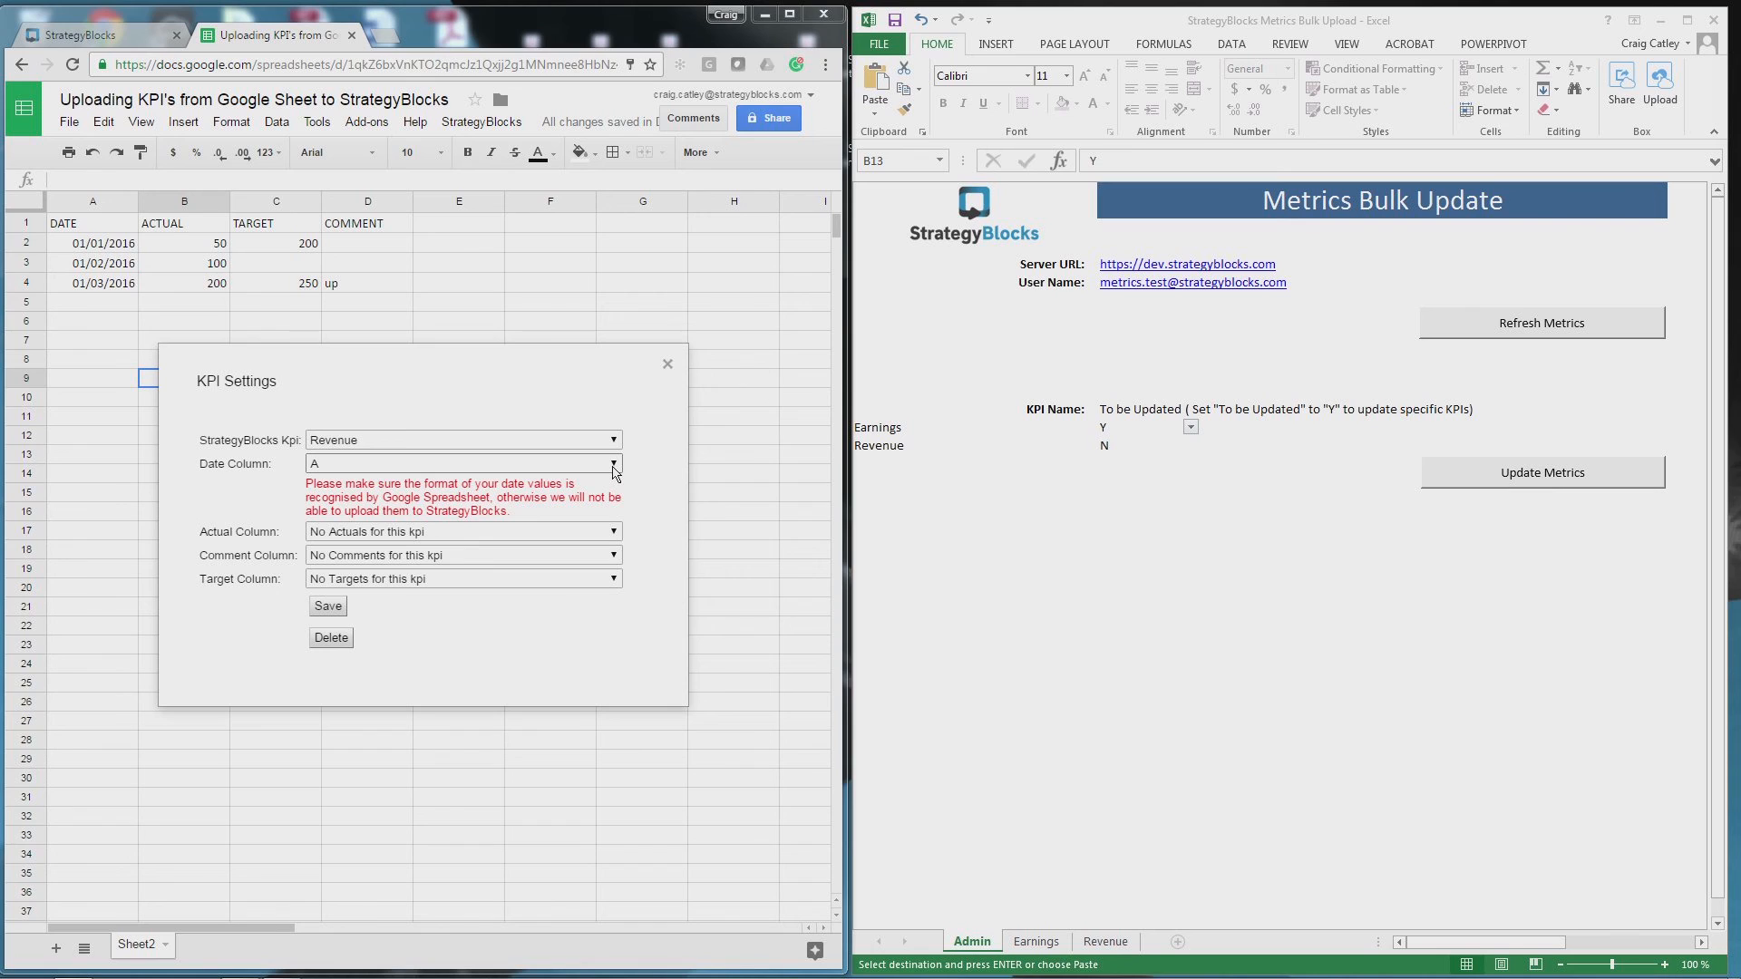
pyautogui.click(614, 465)
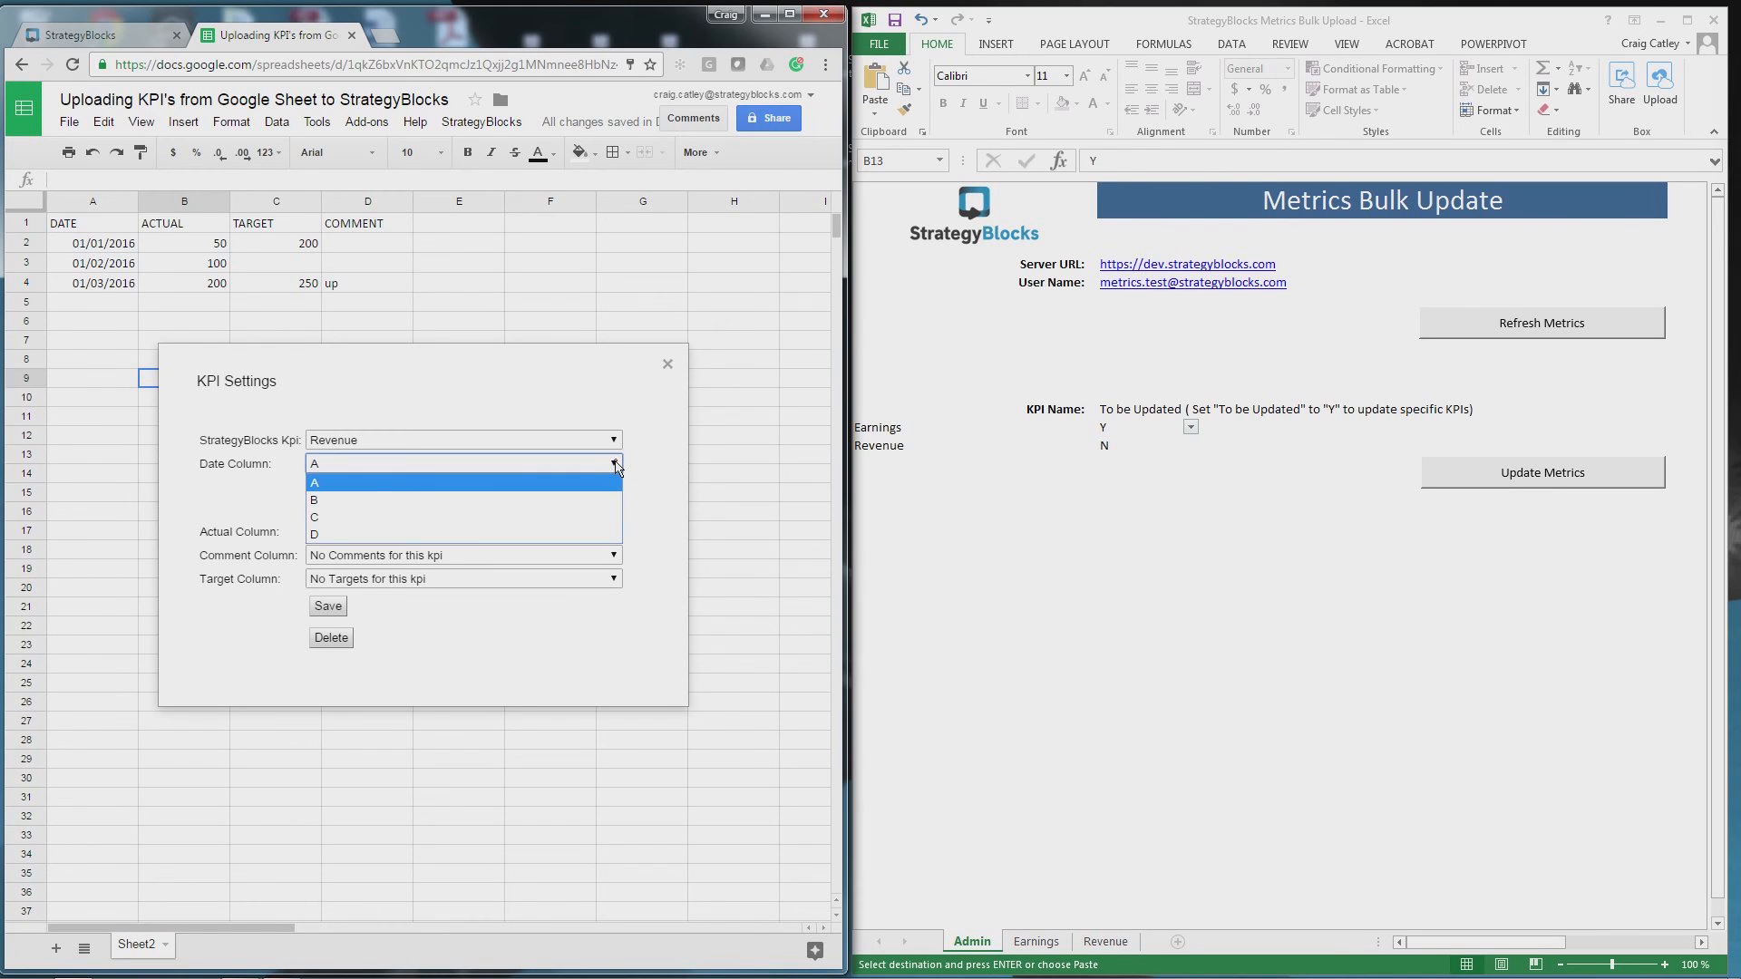
pyautogui.click(611, 483)
pyautogui.click(594, 531)
pyautogui.click(374, 587)
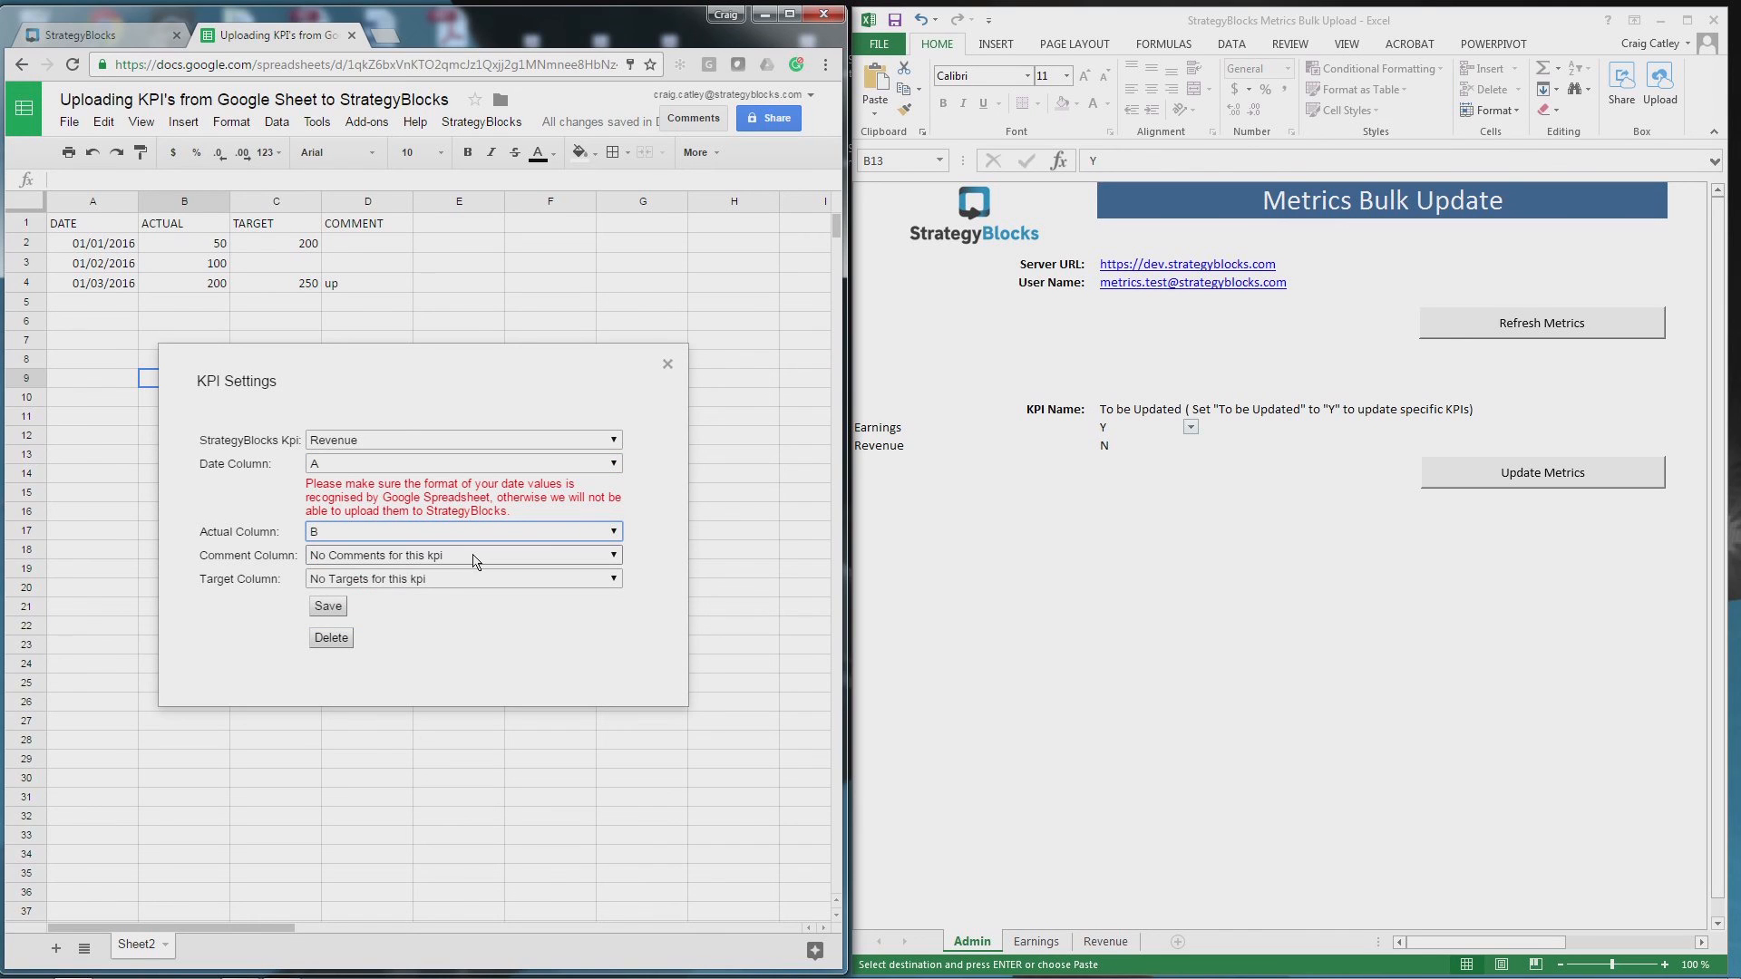
pyautogui.click(476, 557)
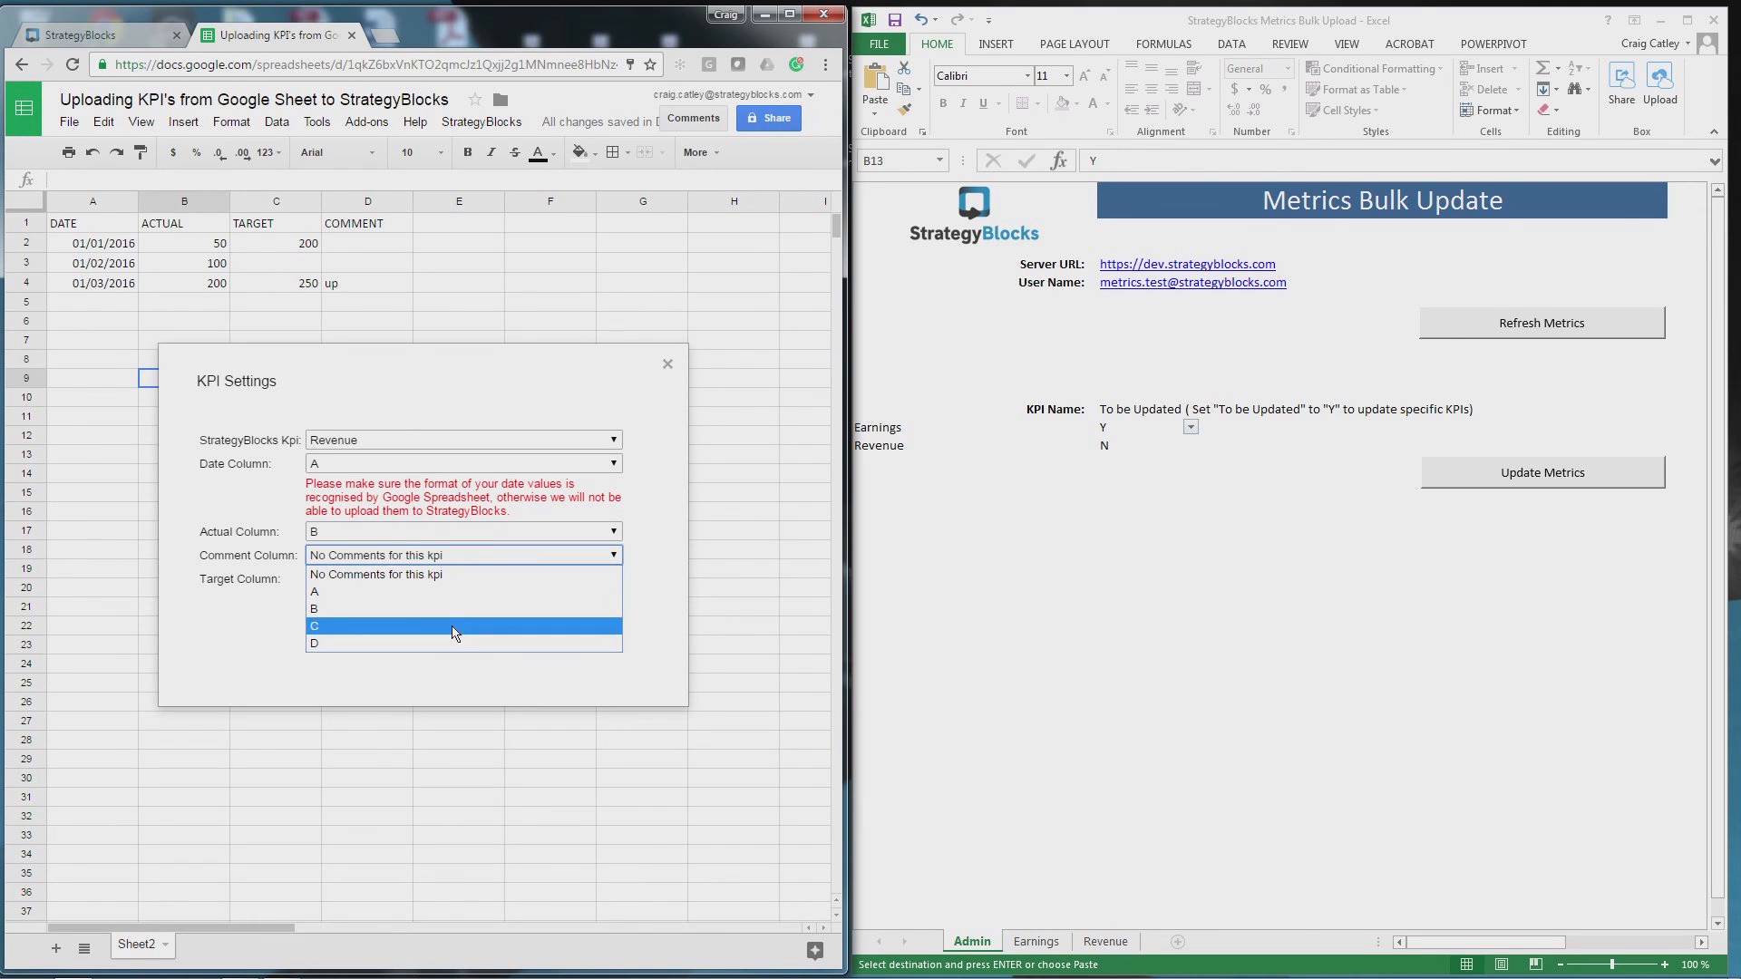
pyautogui.click(457, 639)
pyautogui.click(480, 581)
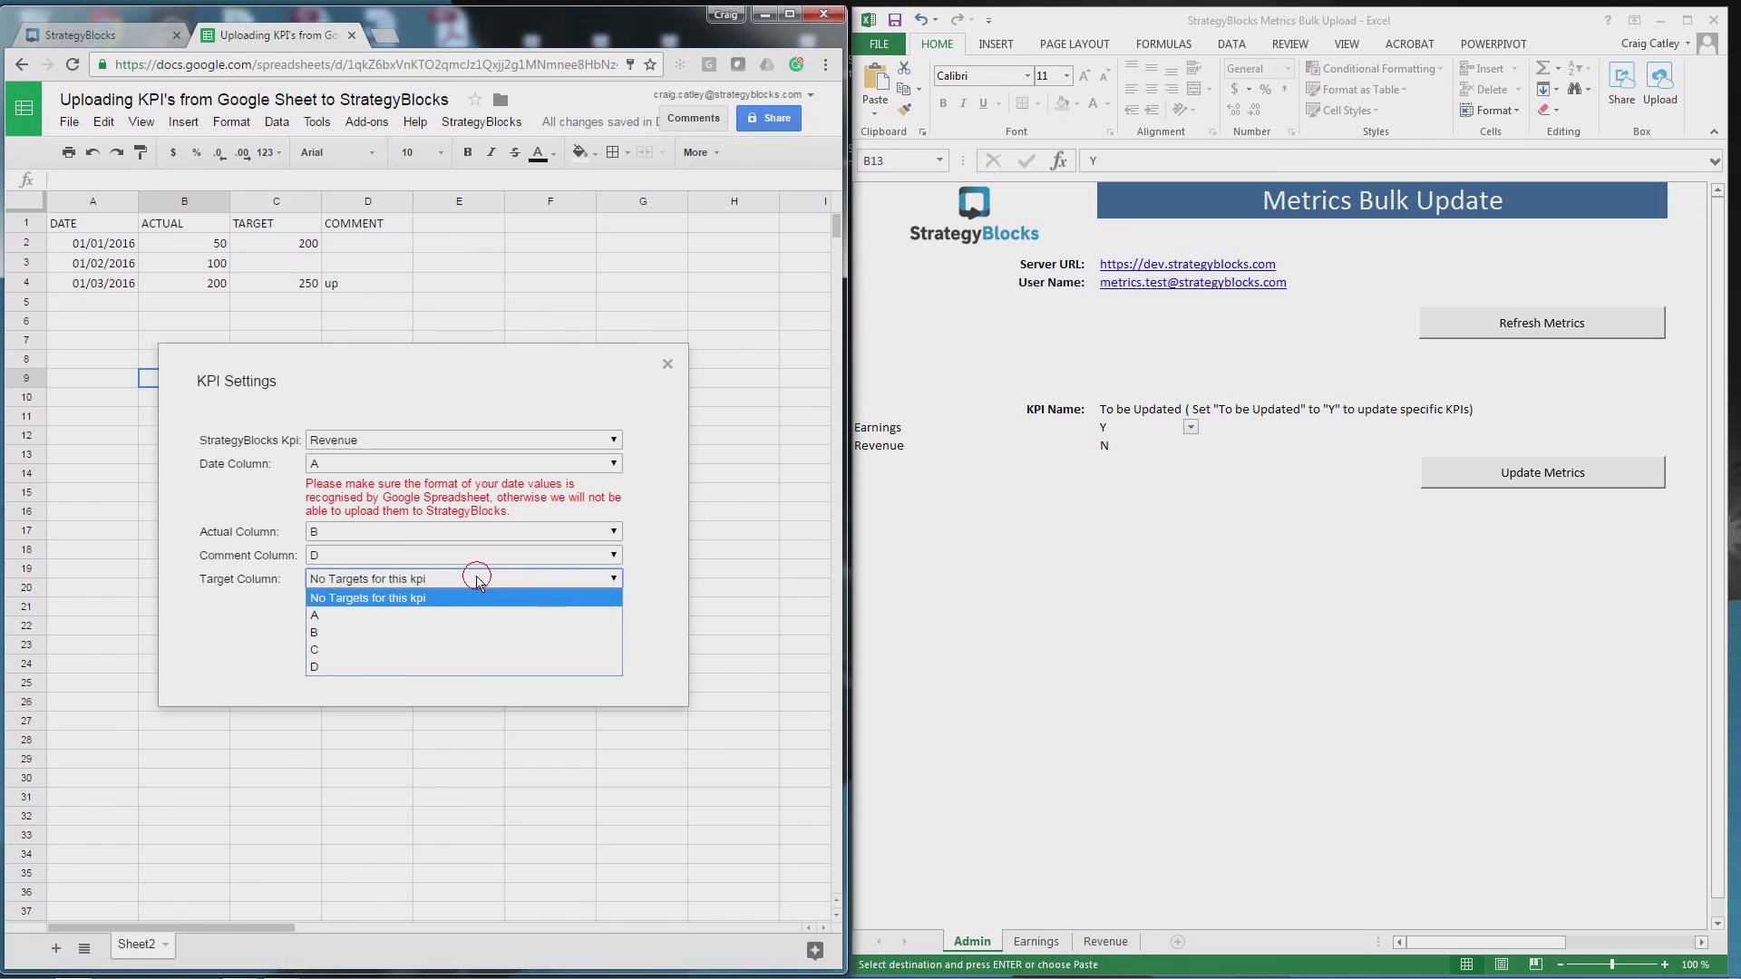
pyautogui.click(447, 649)
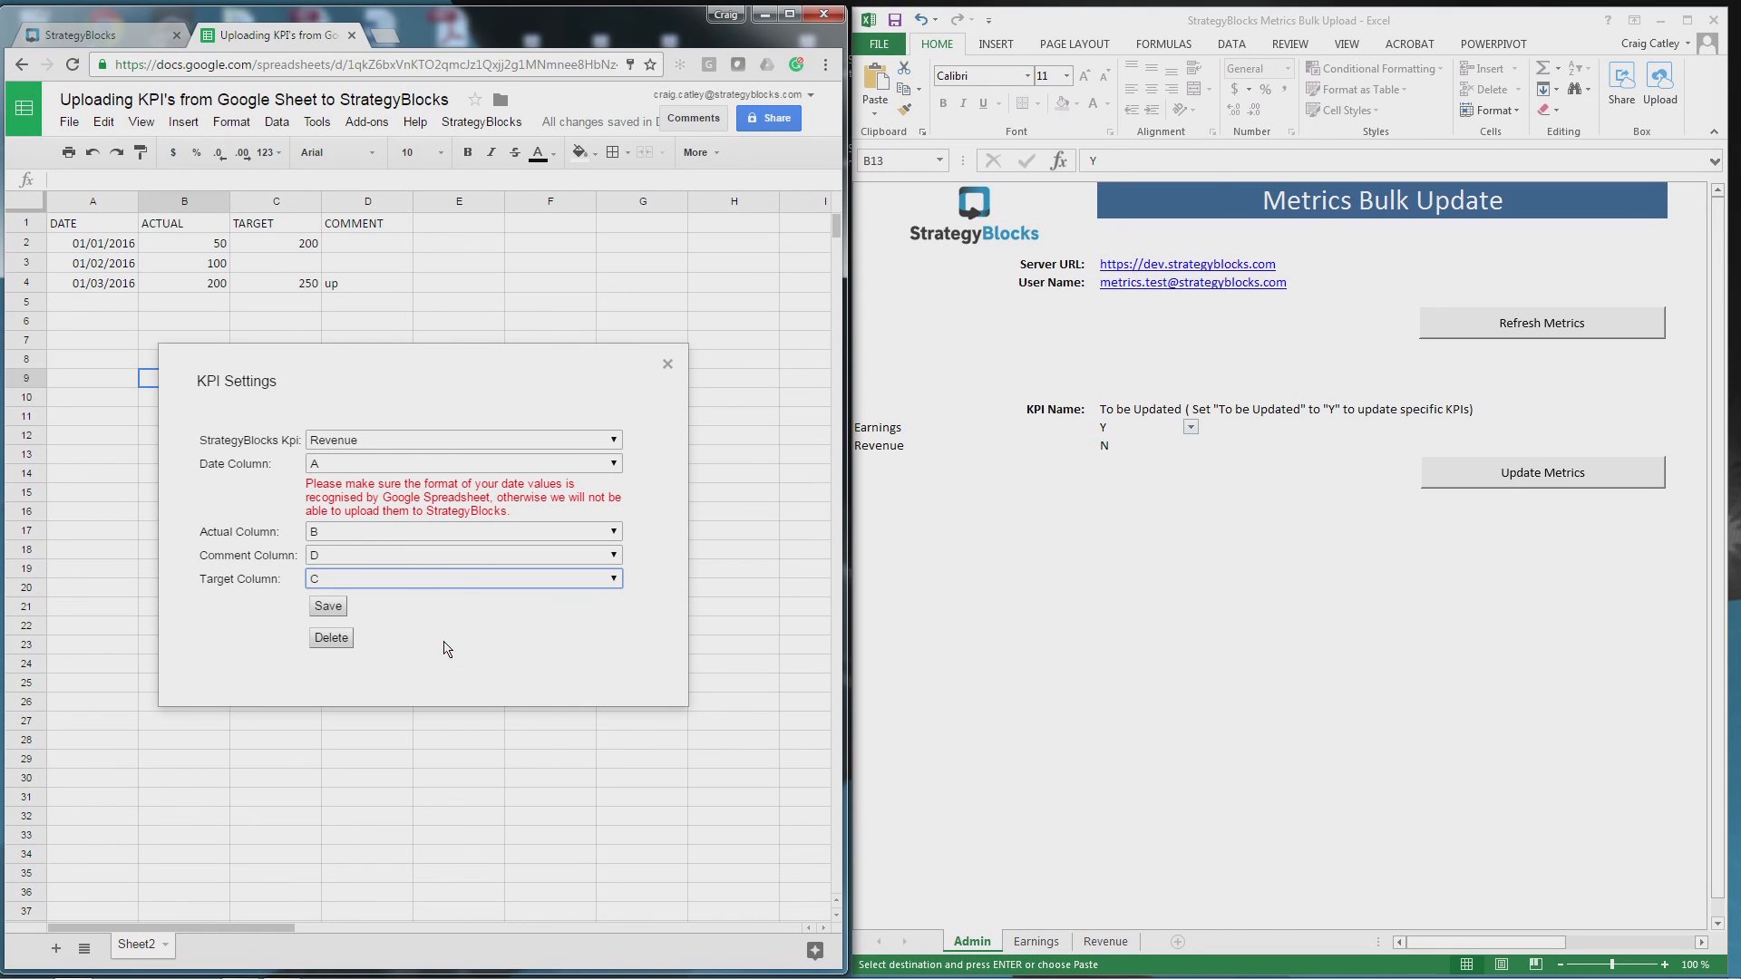
# - Save the Revenue mapping, upload the current sheet to StrategyBlocks, and return to the Metrics tab
pyautogui.click(327, 607)
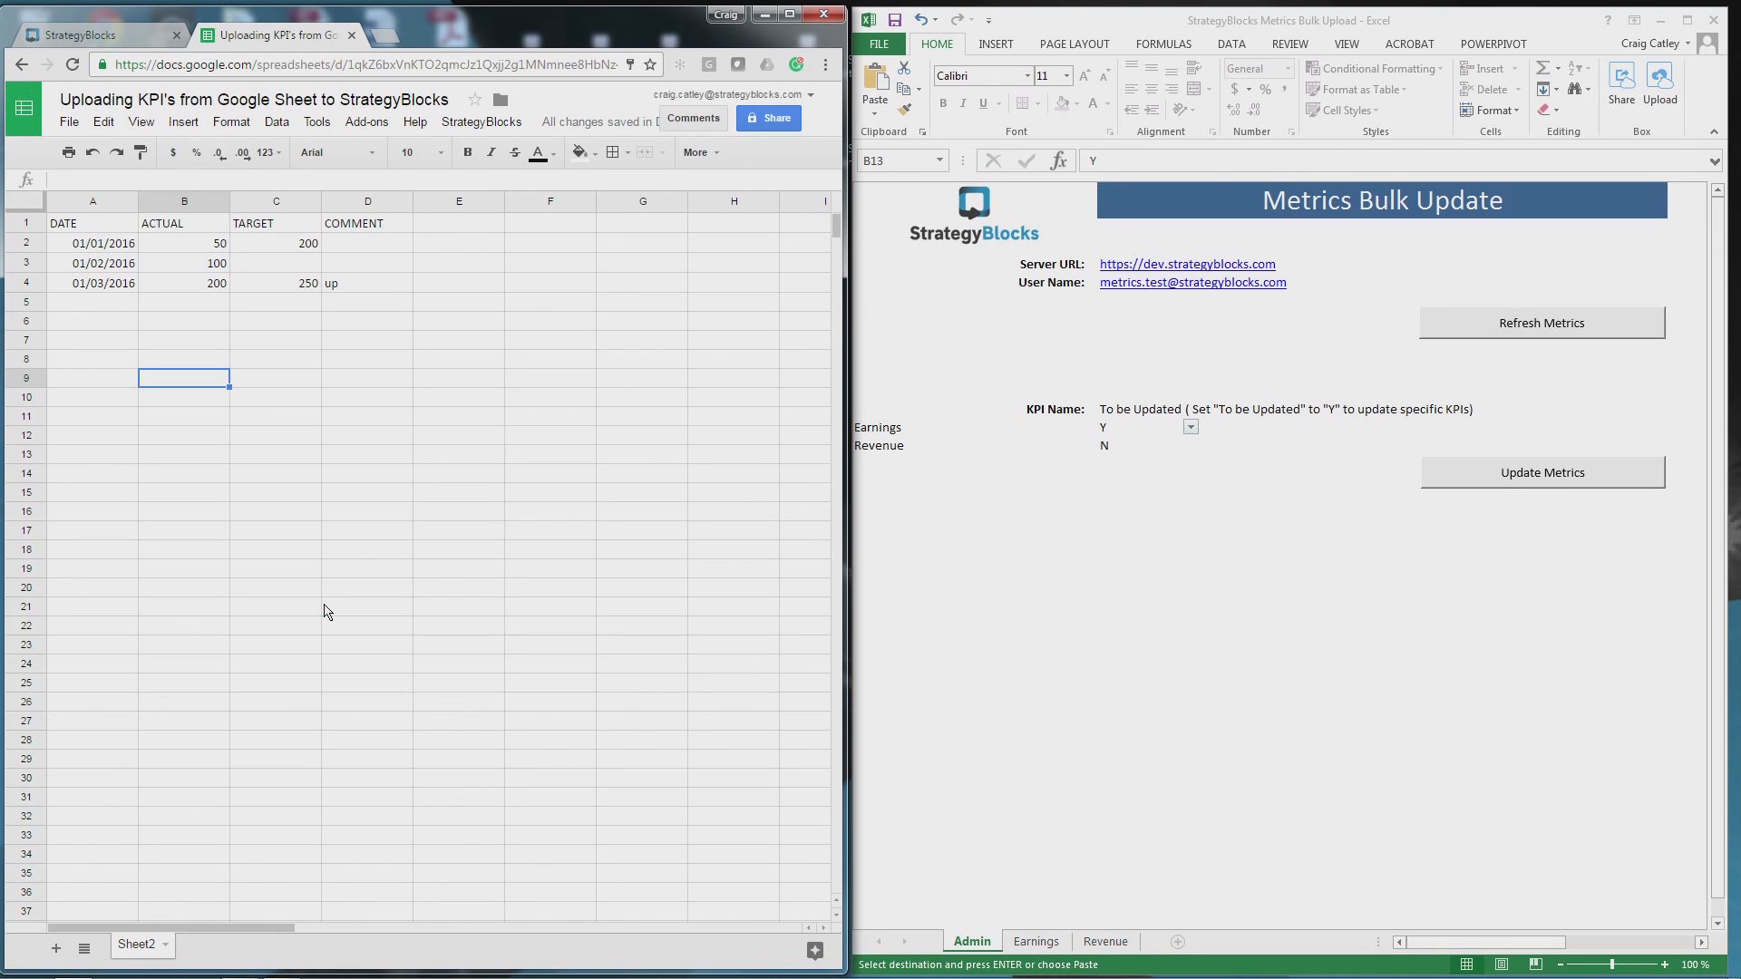
pyautogui.click(502, 124)
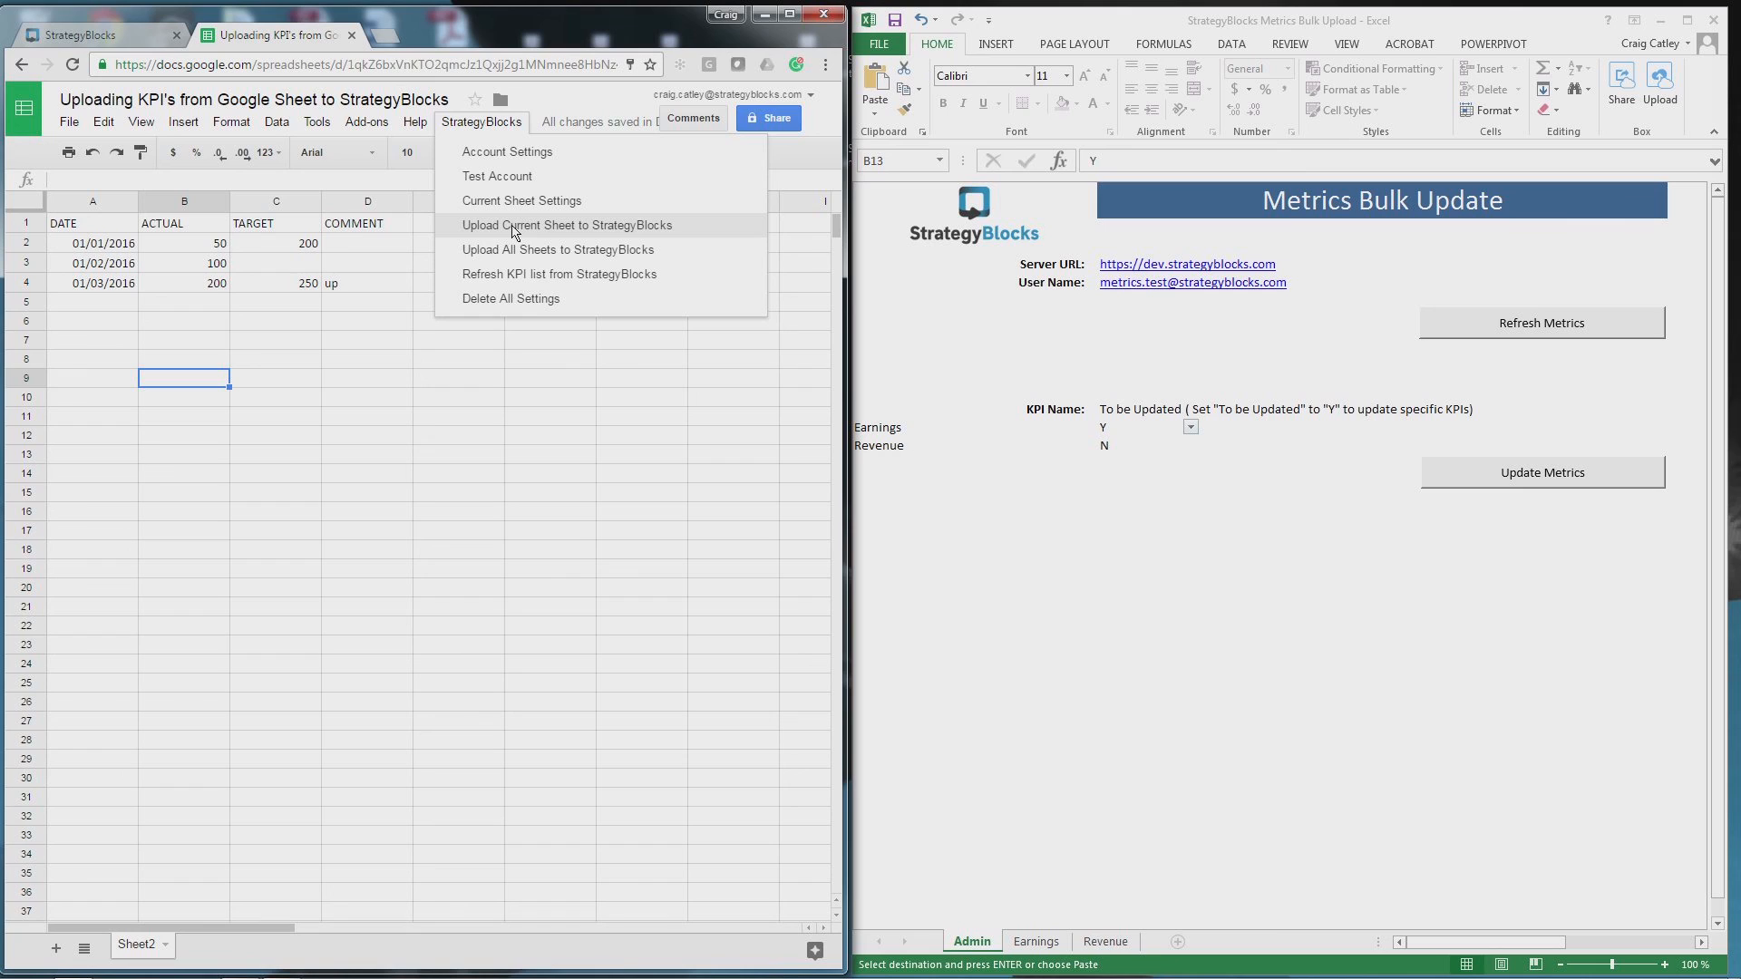
pyautogui.click(523, 227)
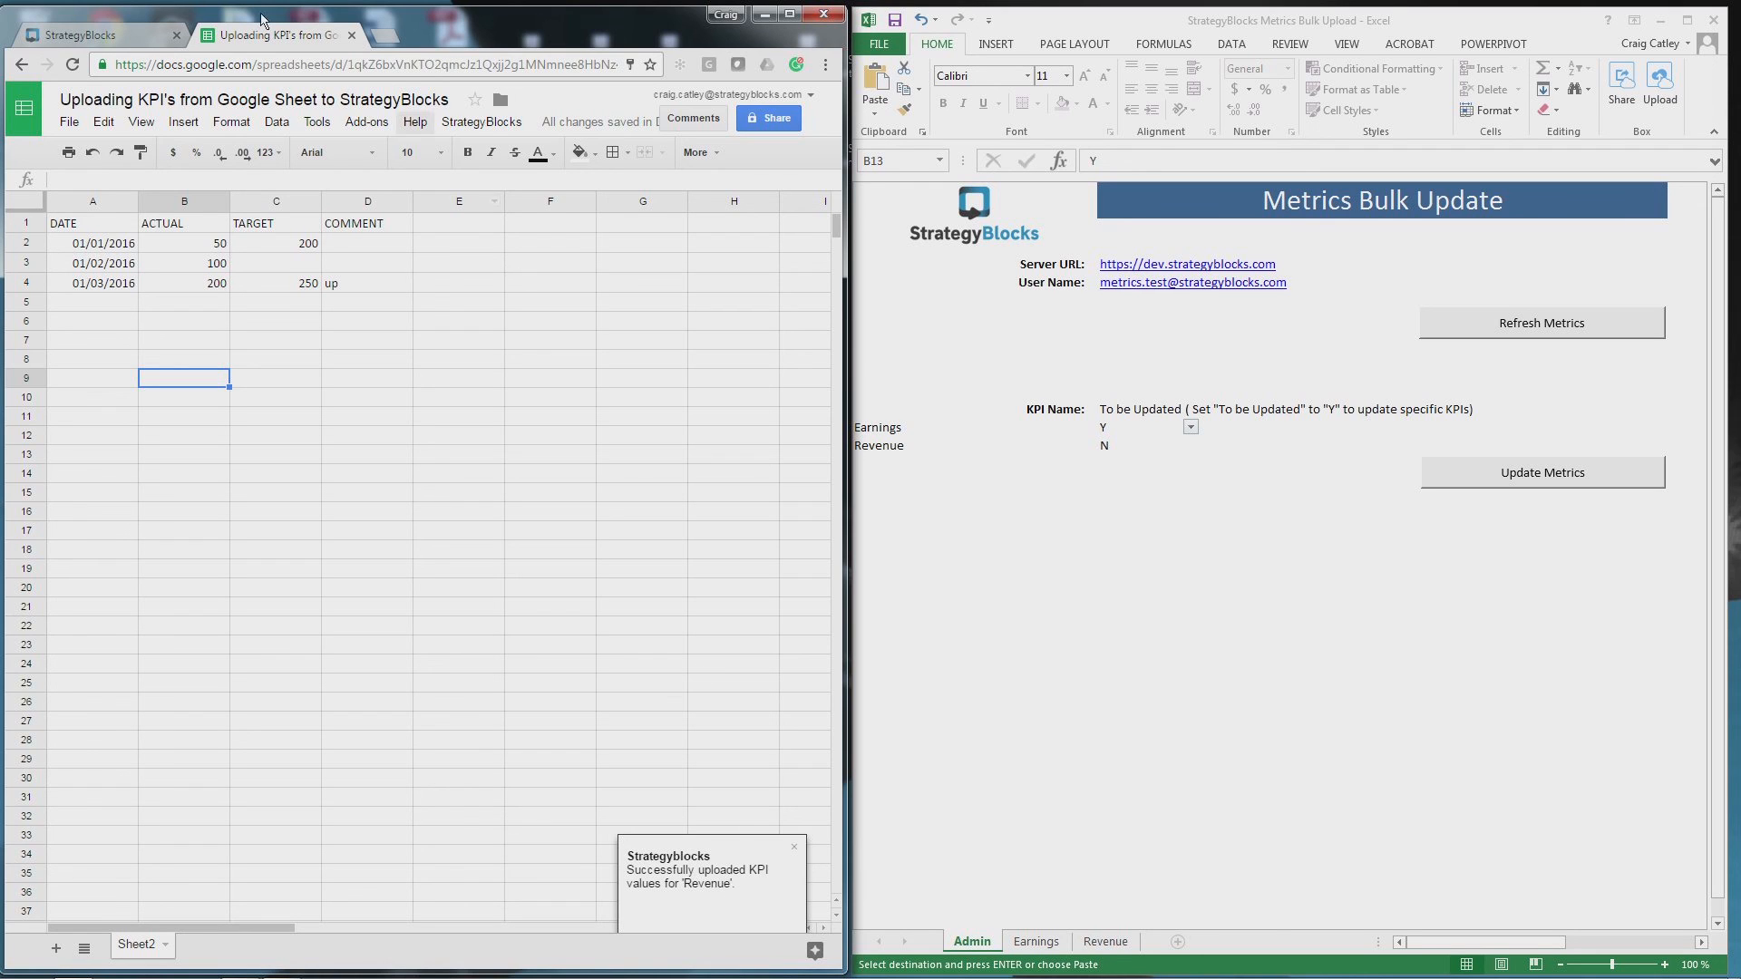
pyautogui.click(108, 43)
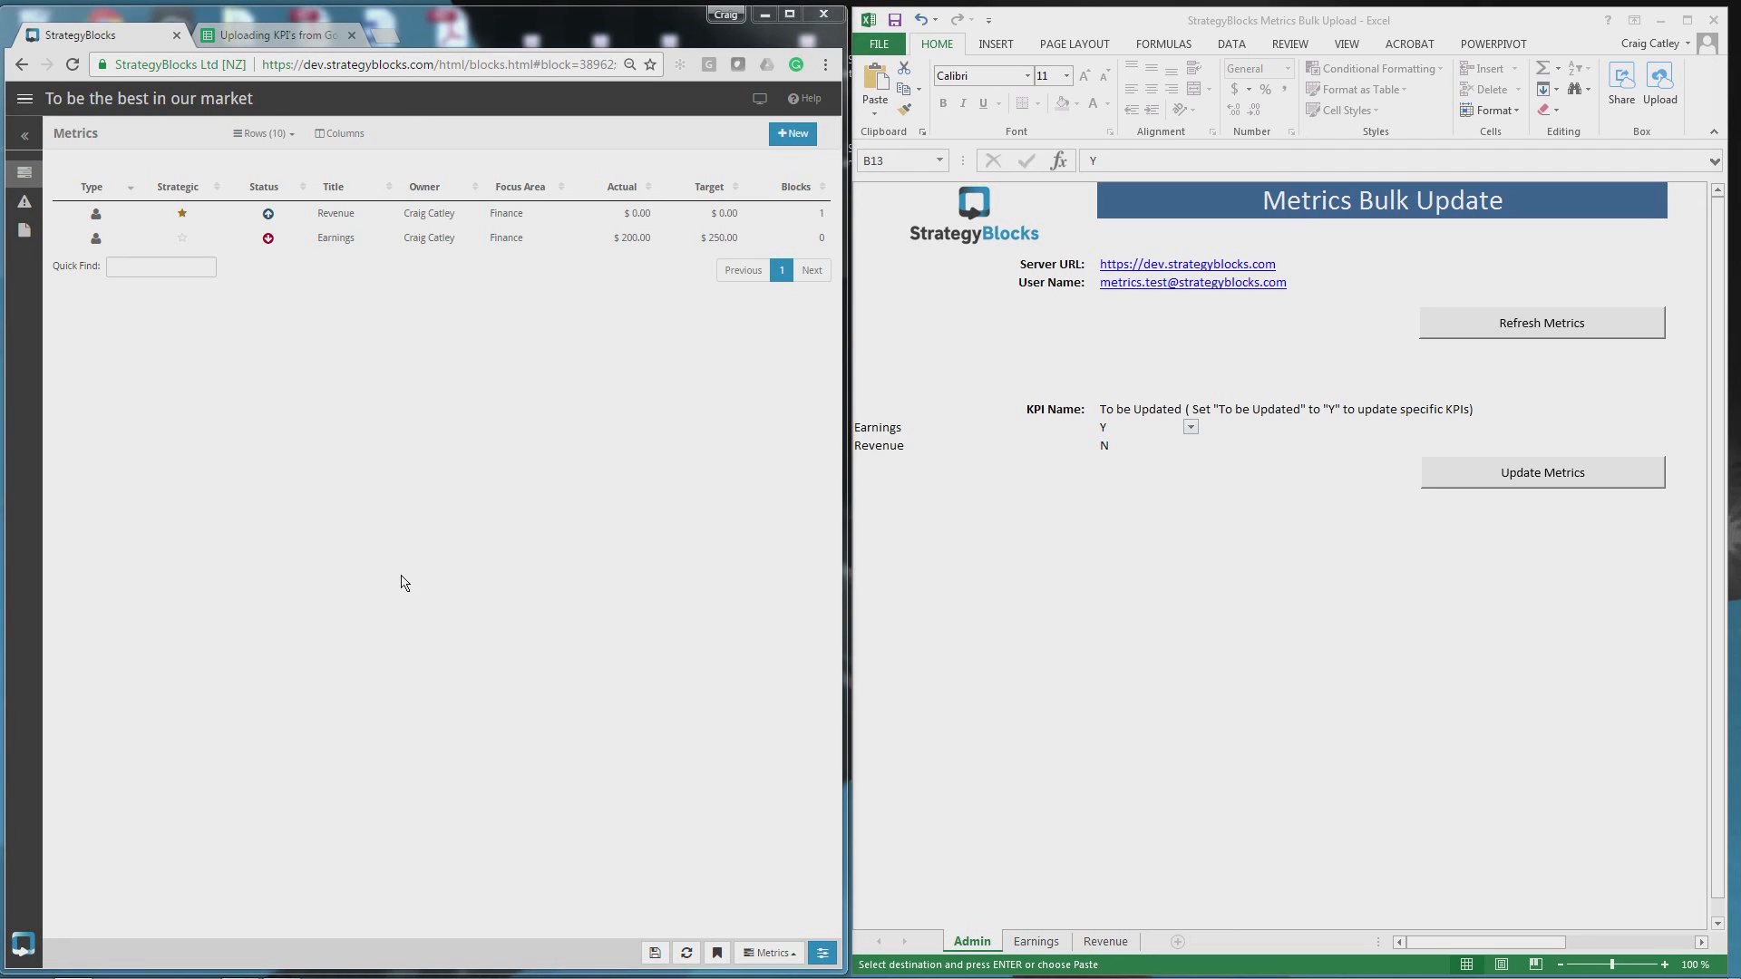
# - Reload the StrategyBlocks Metrics page to check Revenue's uploaded values
pyautogui.click(75, 66)
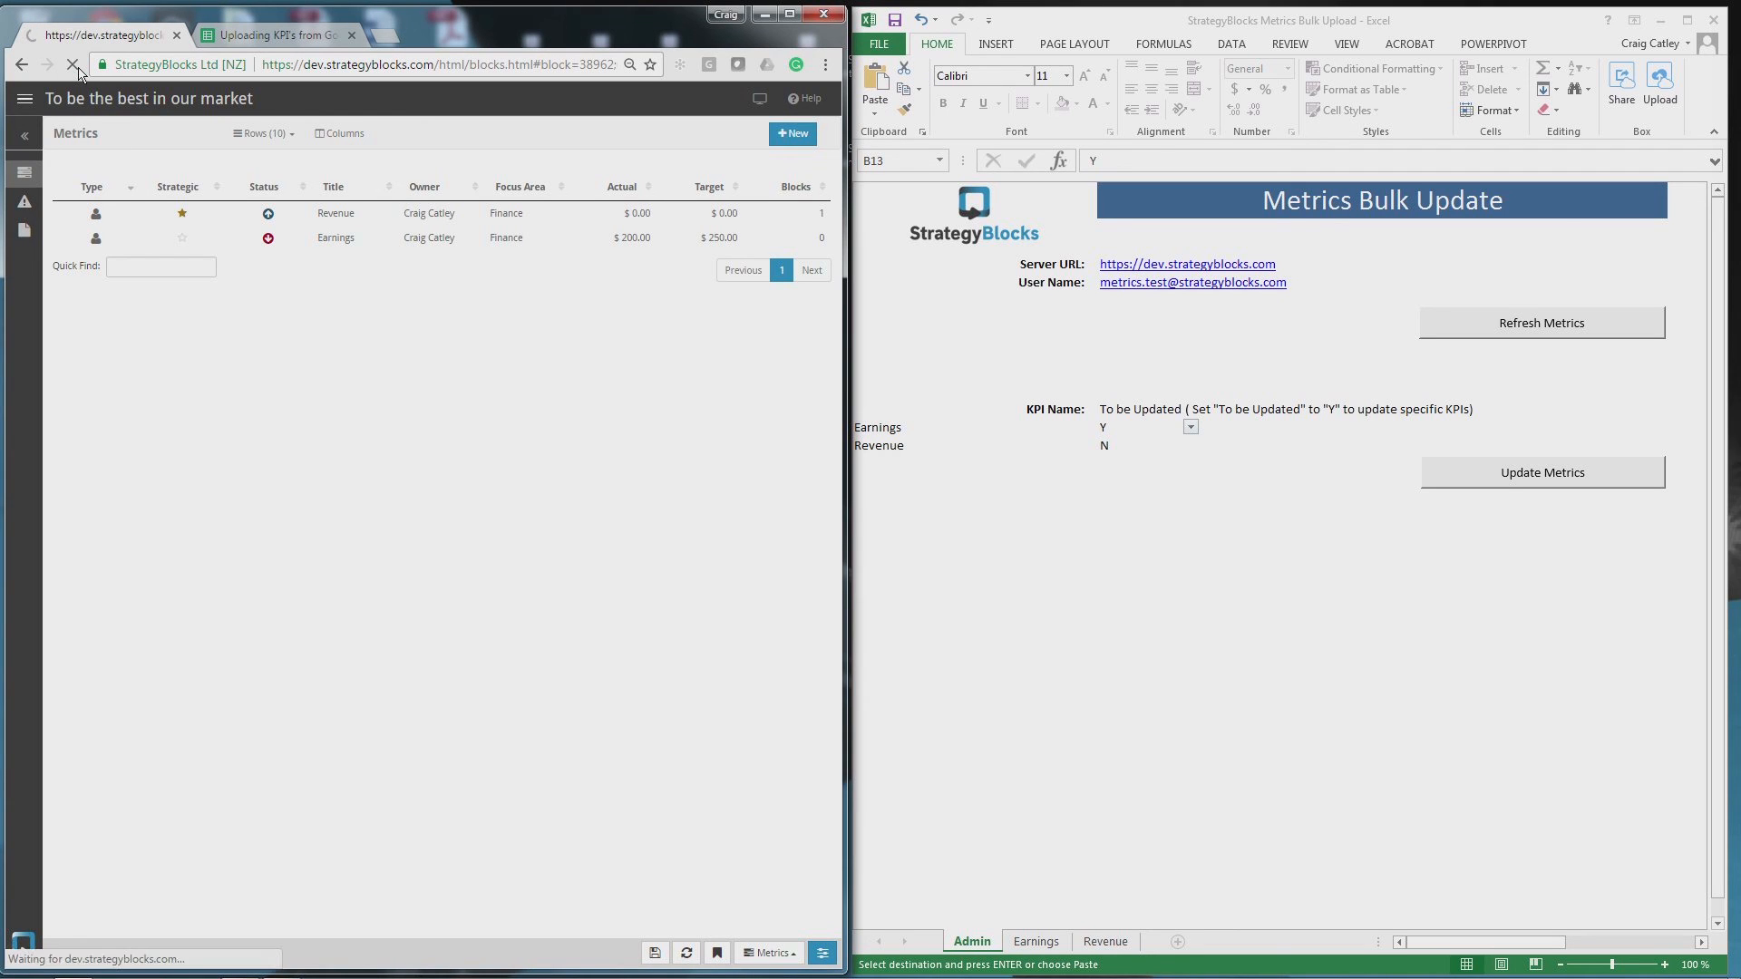